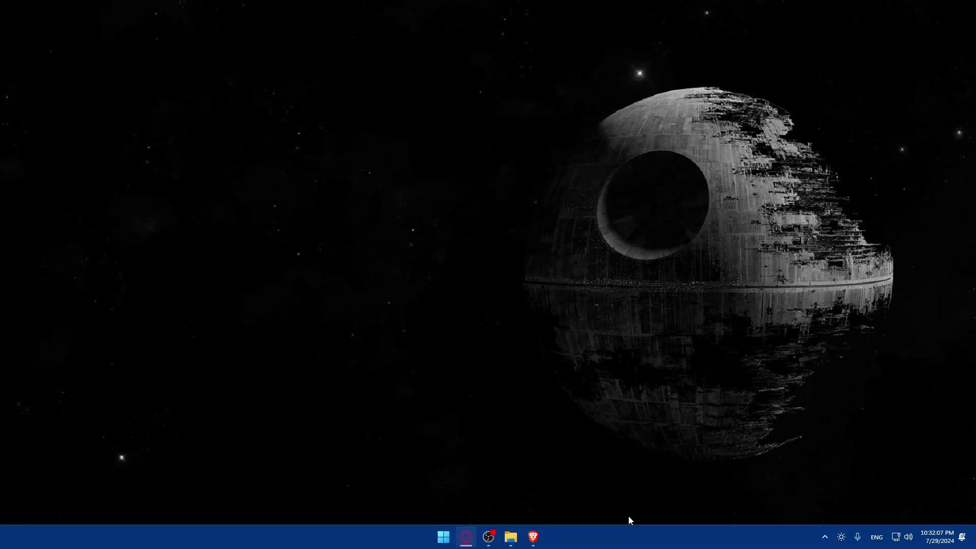
Launch Brave, load wordpress.com, check its log-in page in a private window, then close it.
click(533, 537)
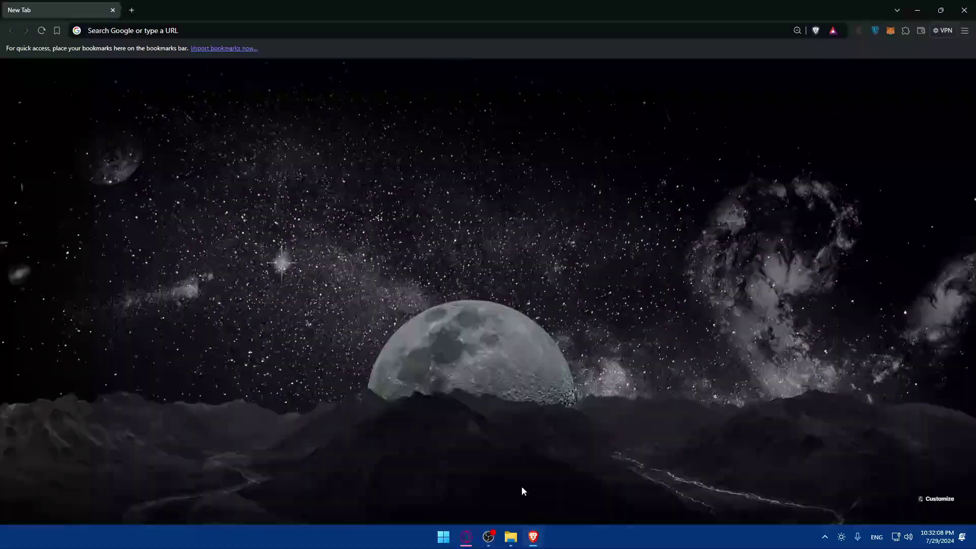
click(215, 28)
text(wo)
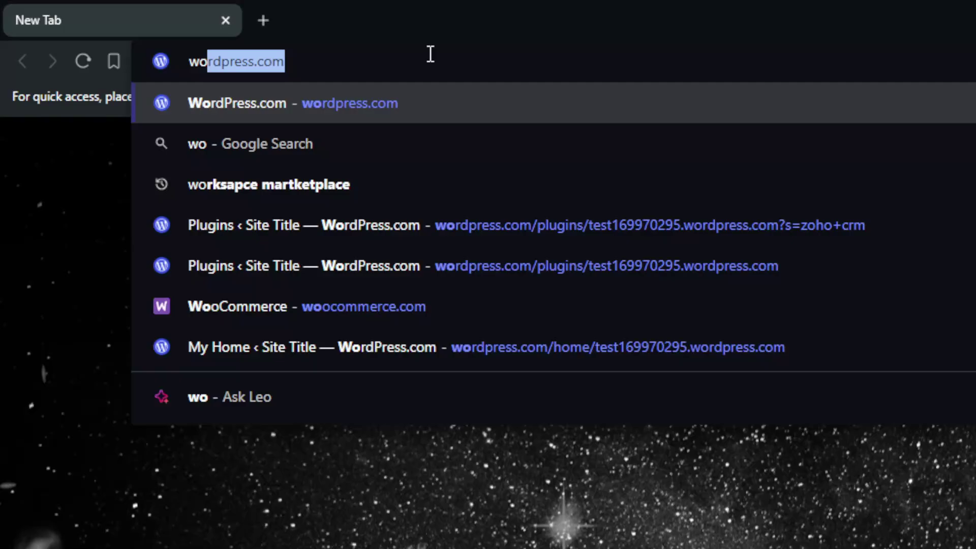
text(rdpress.)
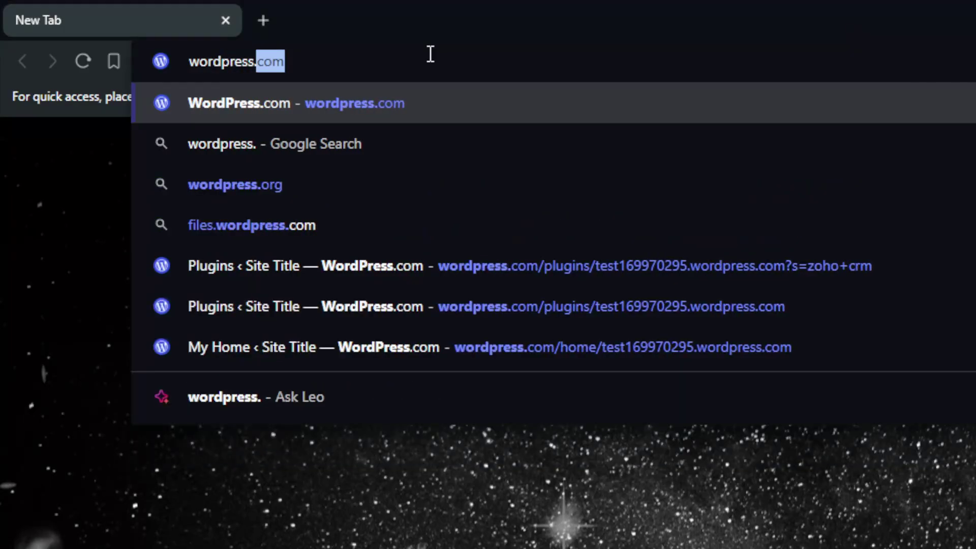
text(com)
key(Return)
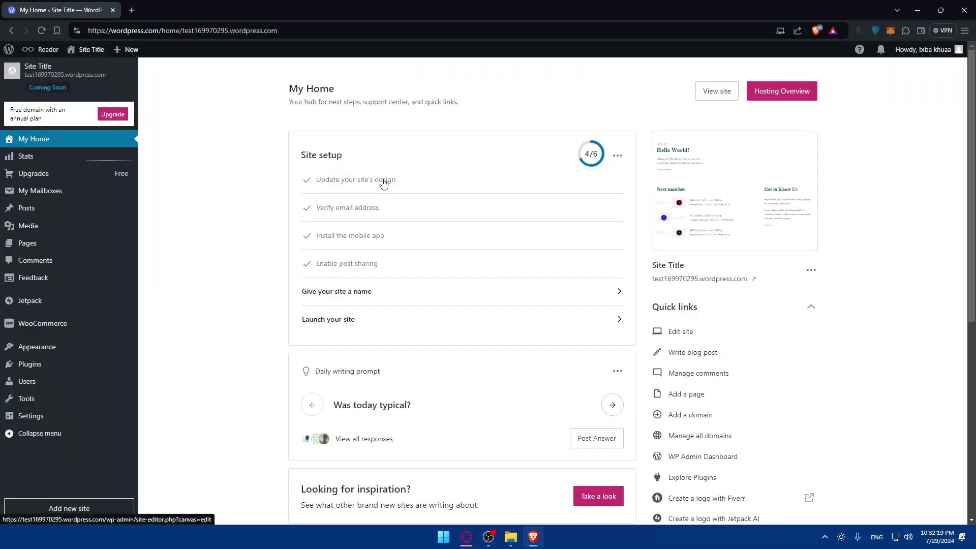
key(ctrl+shift+n)
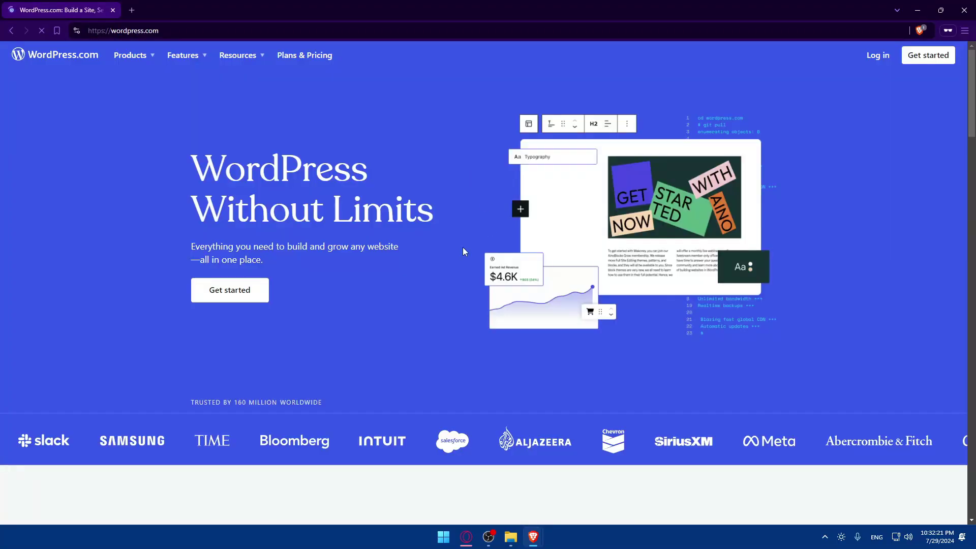
click(881, 56)
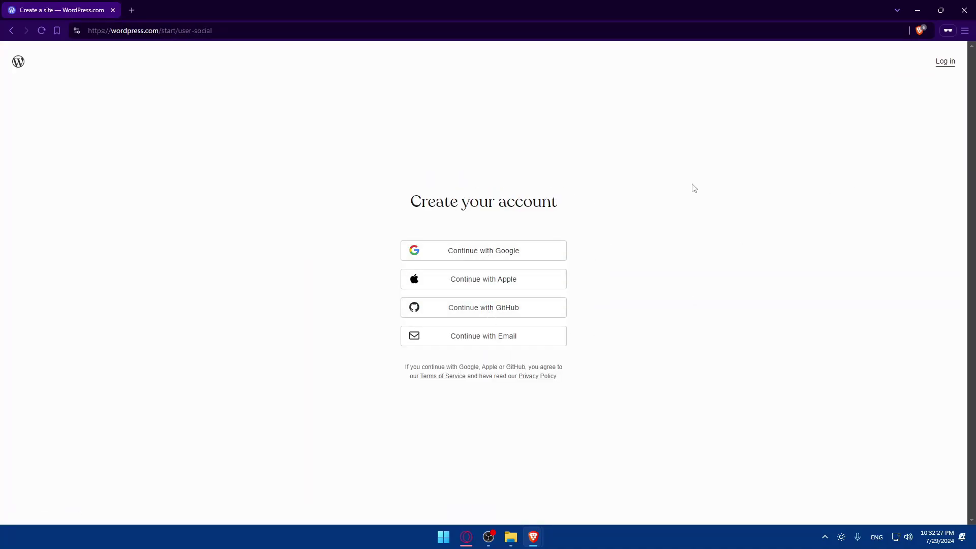
click(965, 10)
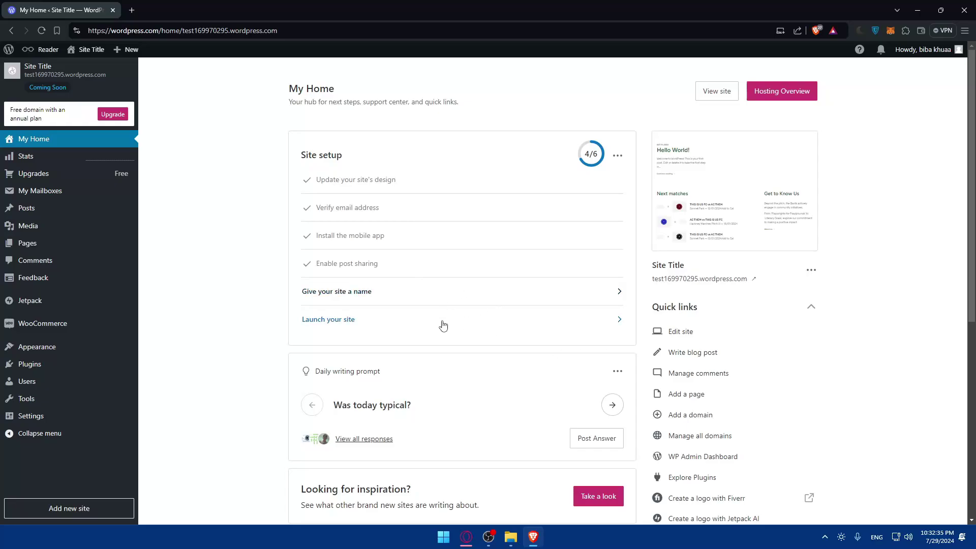
scroll(442, 325, down, 1)
scroll(443, 323, up, 1)
Preview the Site Title site, view it live, then return to the dashboard preview.
click(54, 80)
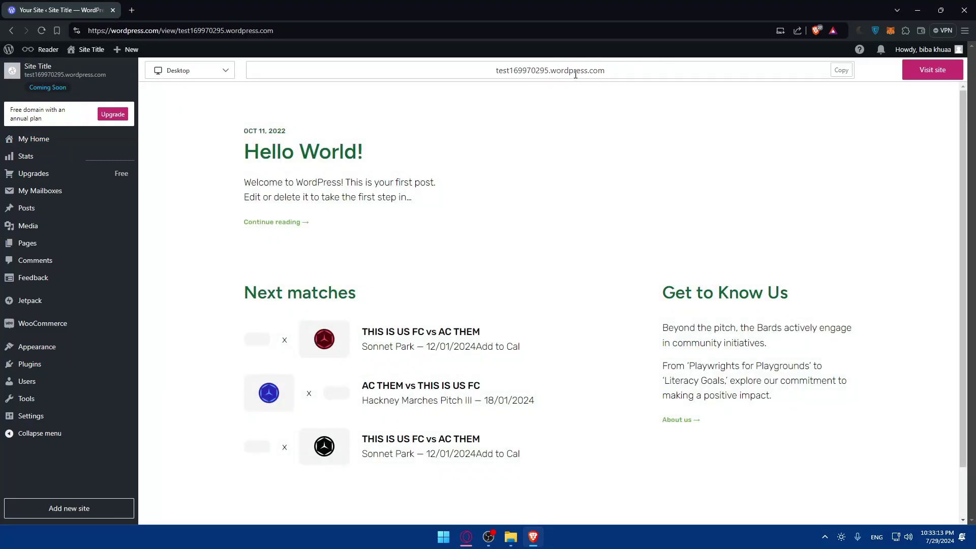
click(932, 69)
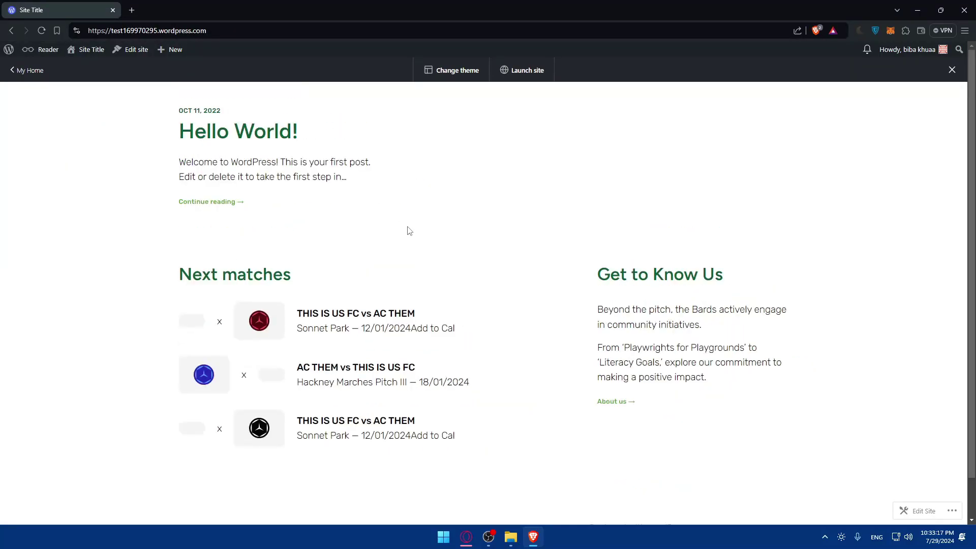
key(alt+Left)
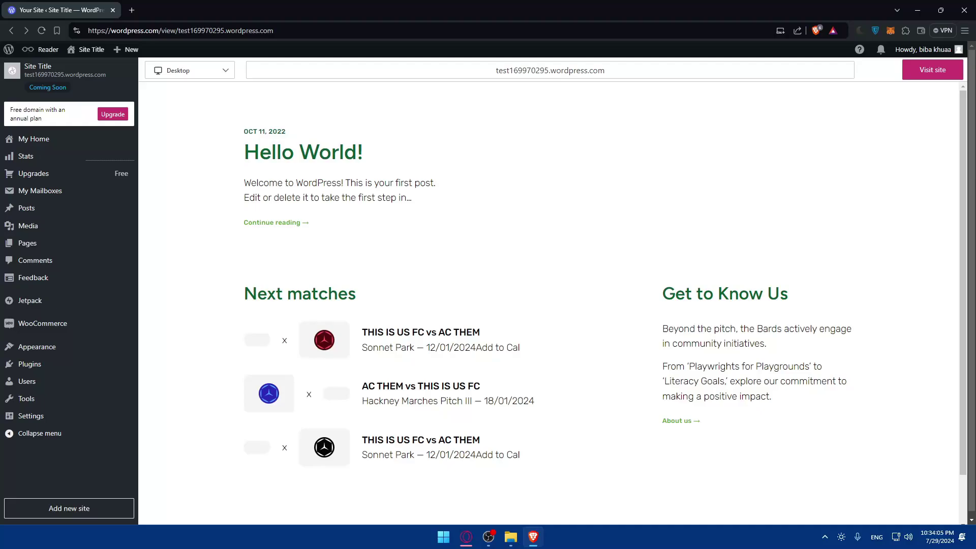
click(466, 537)
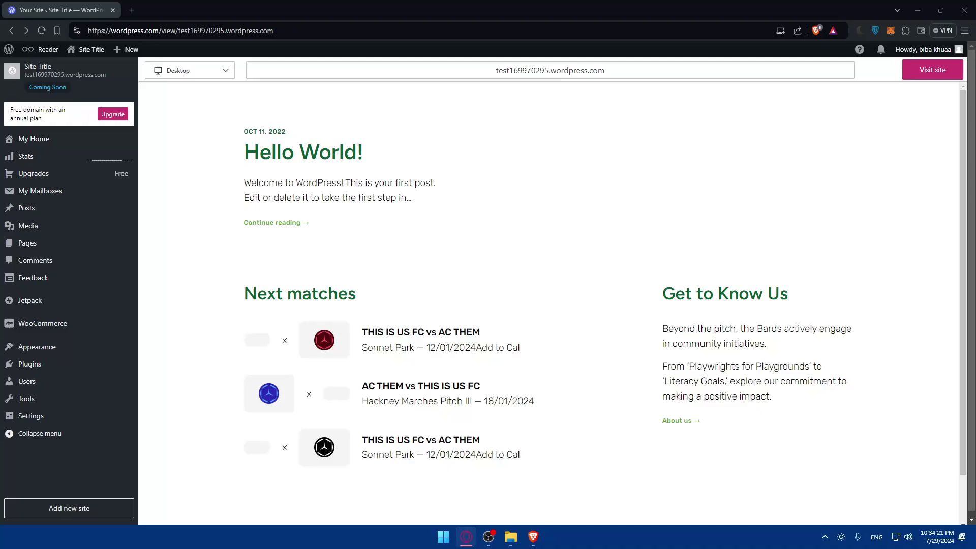
Load the Freenom home page in a new browser tab.
click(137, 15)
text(freenome)
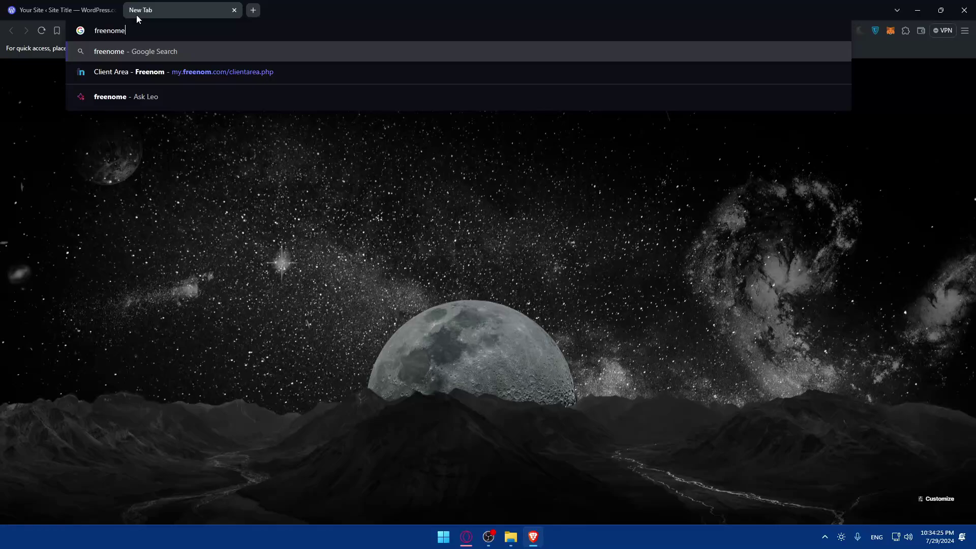
key(BackSpace)
key(Return)
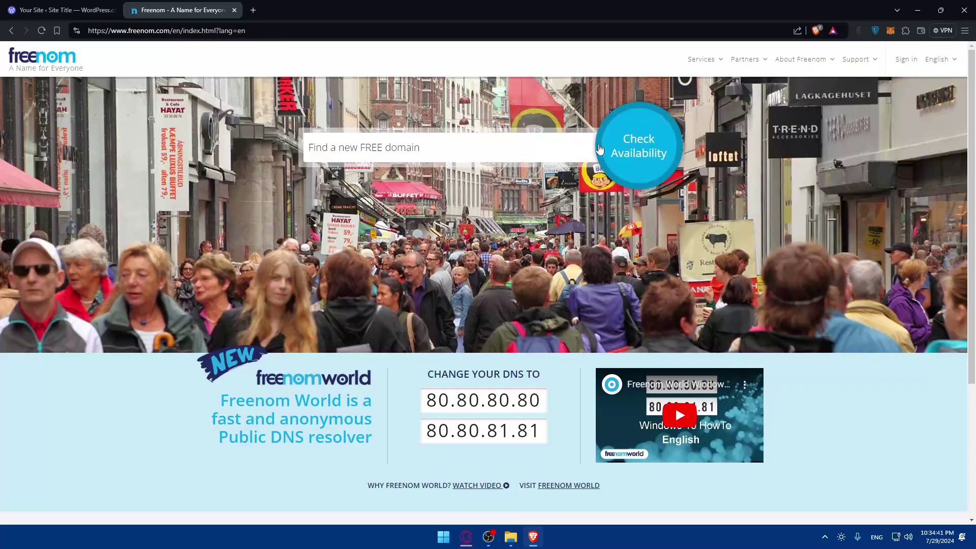
Load dot.tk in a new tab, toggle its navigation menu, and start another blank tab.
click(258, 11)
text(dot)
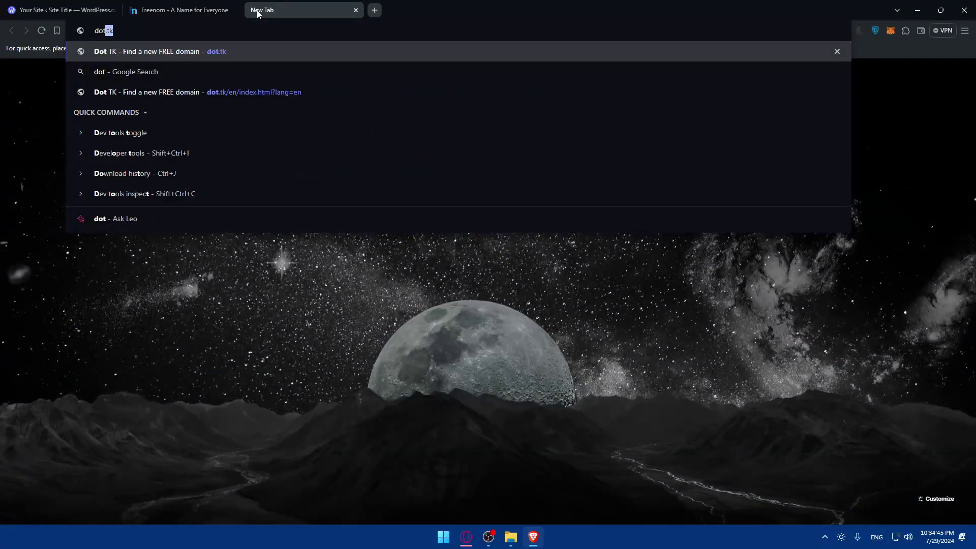
text(.tk)
key(Return)
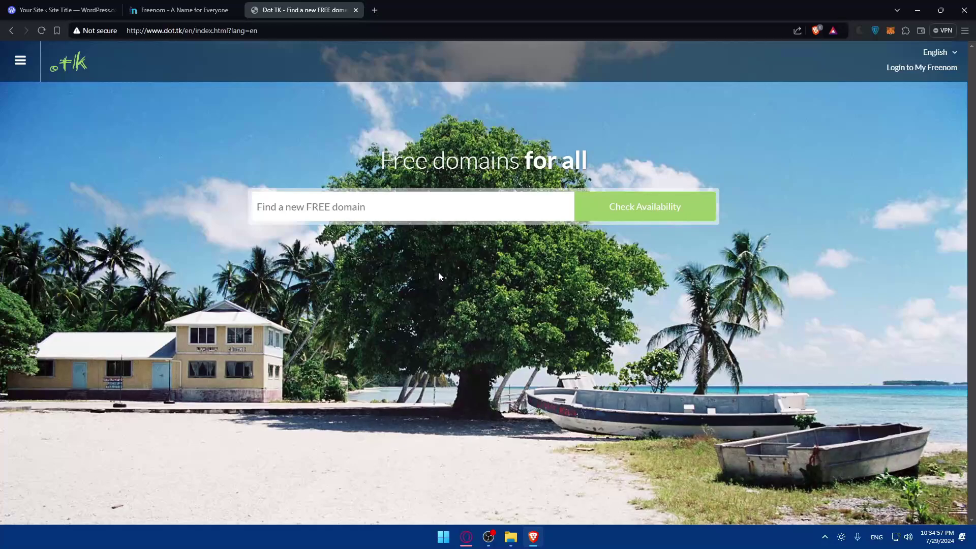
click(20, 61)
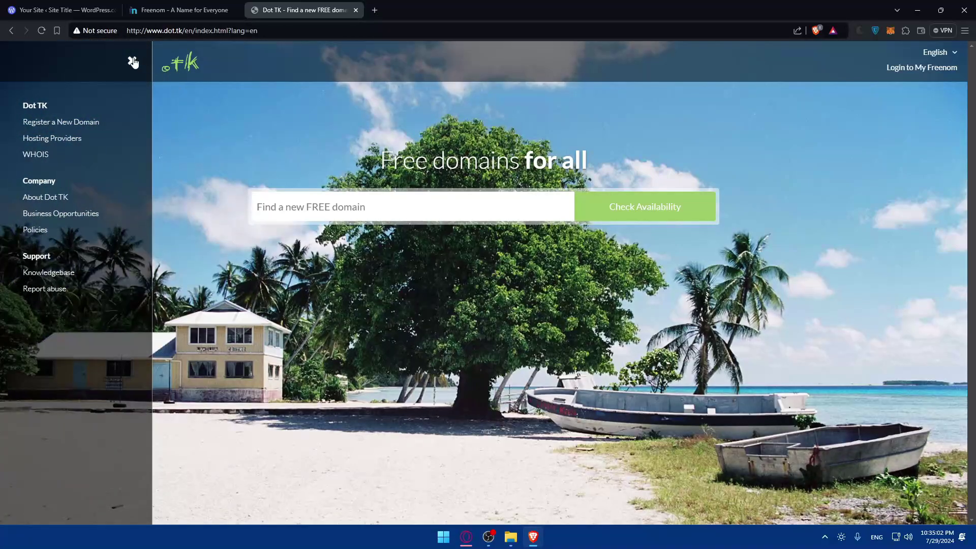
click(132, 60)
click(374, 10)
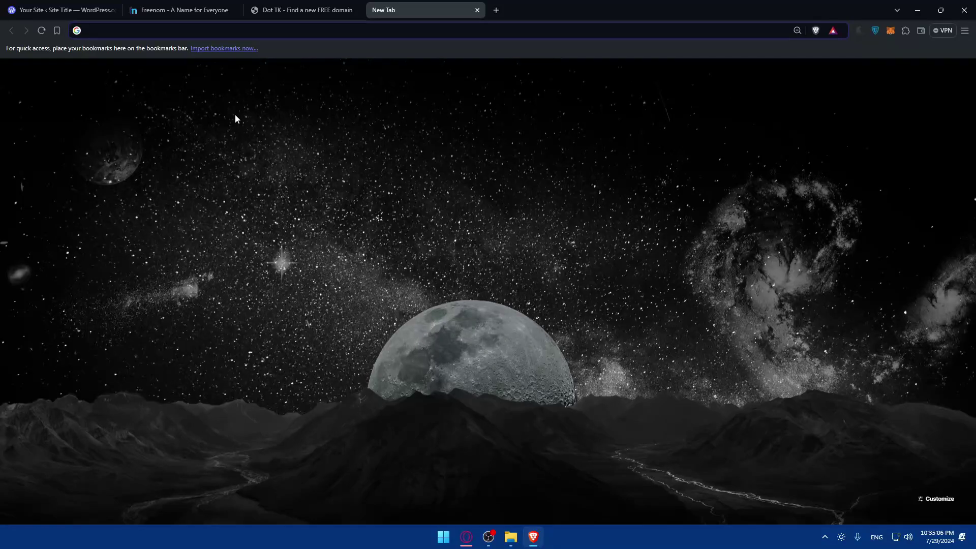
text(biz.n)
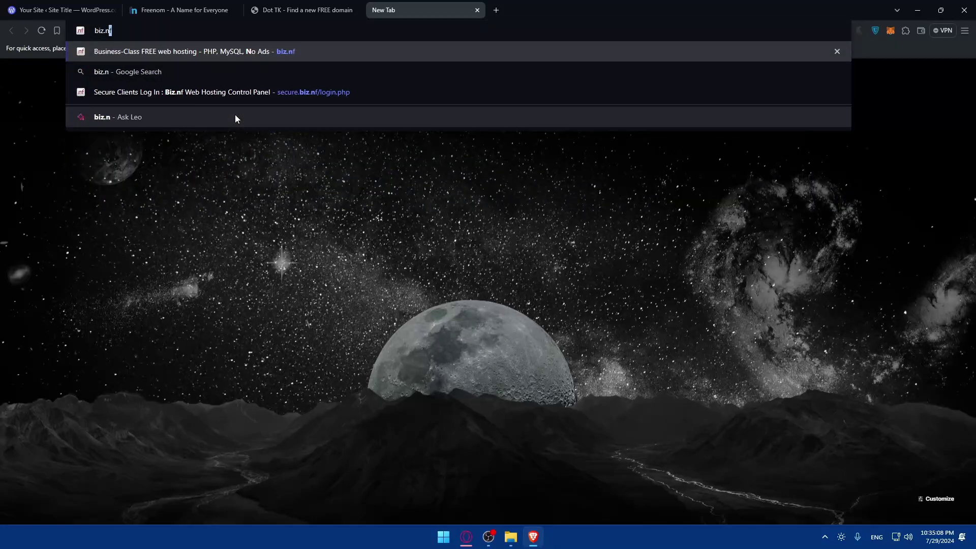
Load biz.nf and highlight its FREE WEB HOSTING heading and .c1.biz extension text.
key(Return)
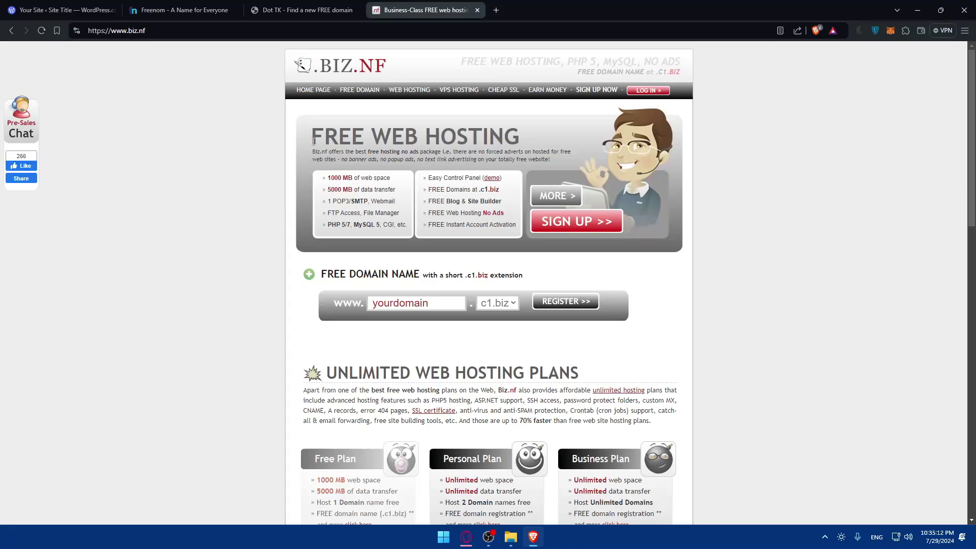
drag(311, 136, 530, 136)
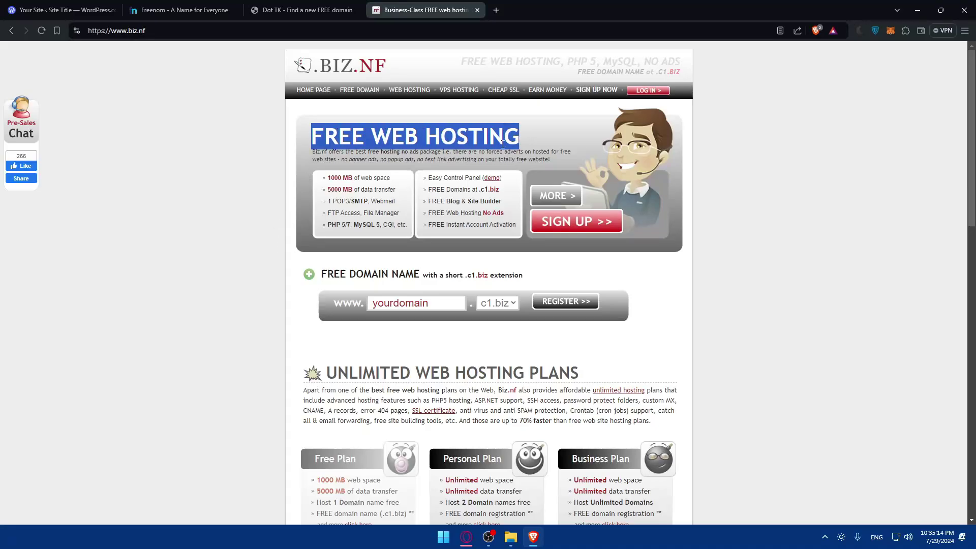
click(425, 212)
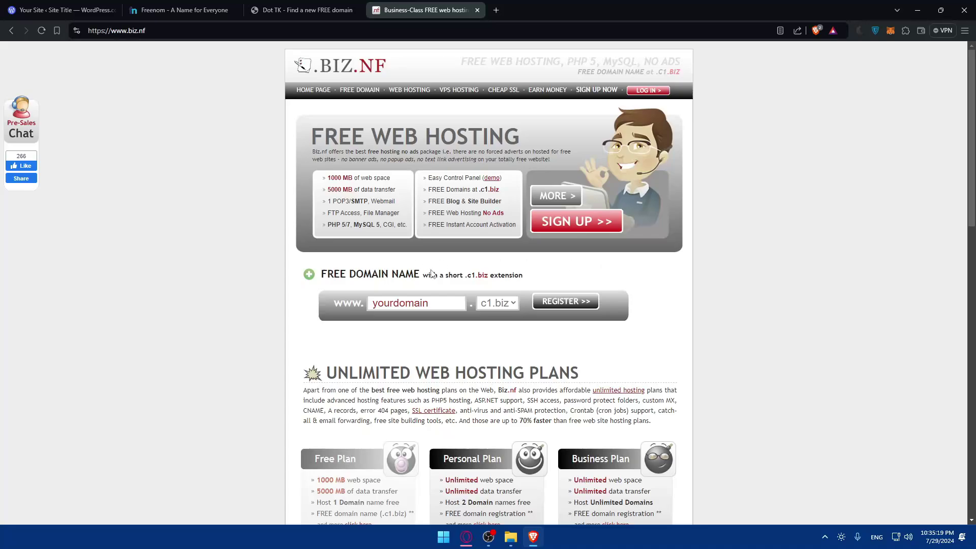
drag(466, 275, 491, 276)
click(490, 278)
Start the Biz.nf order, settle on the FREE Hosting plan, and continue to Account Information.
click(561, 226)
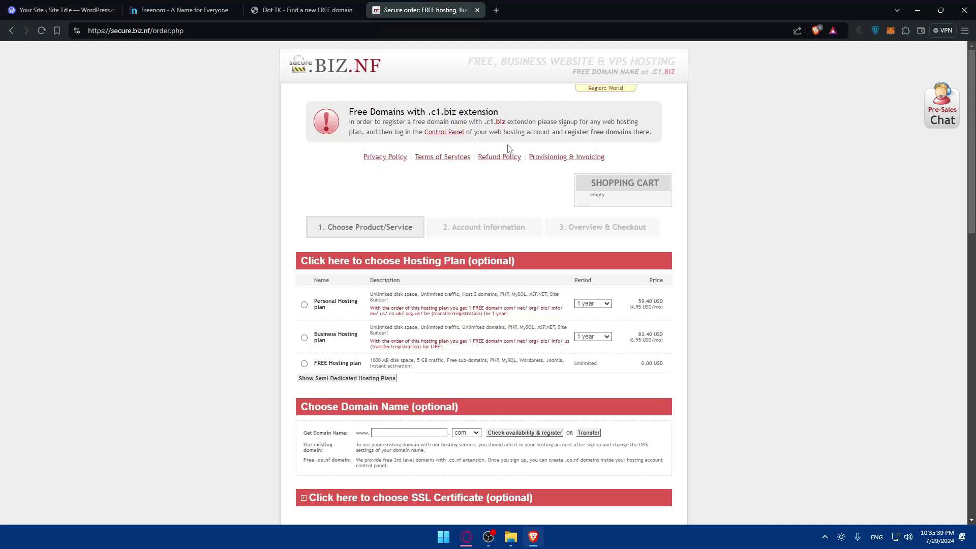
scroll(486, 194, down, 1)
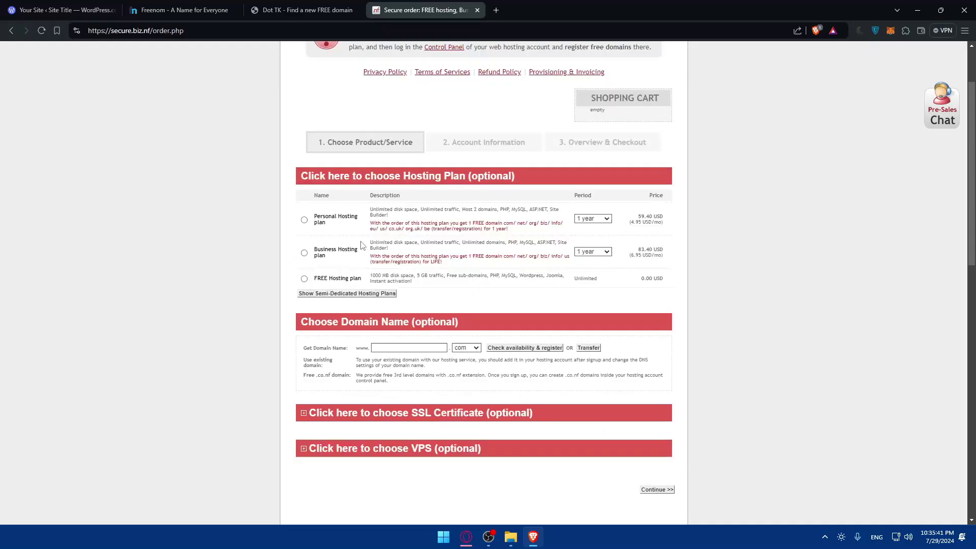
click(304, 278)
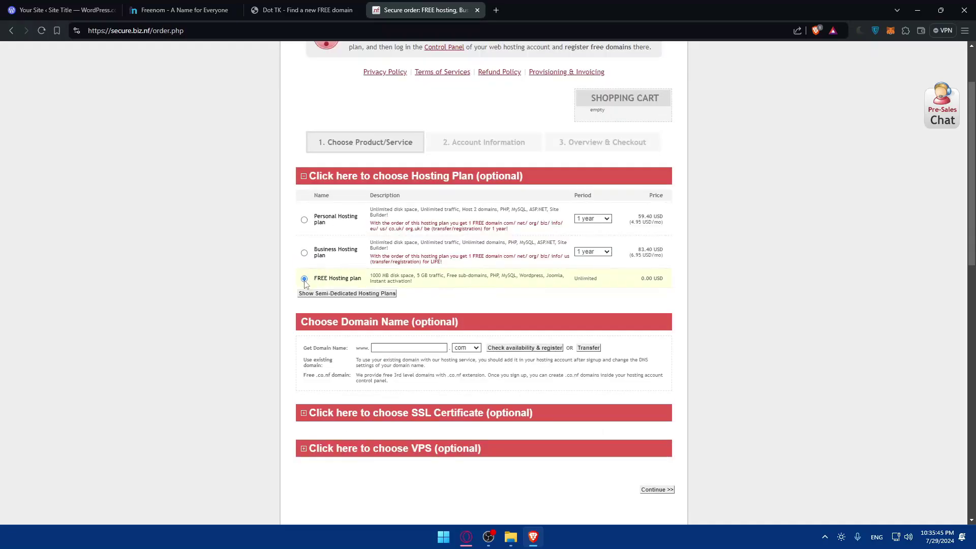
click(304, 252)
click(306, 279)
scroll(447, 263, down, 1)
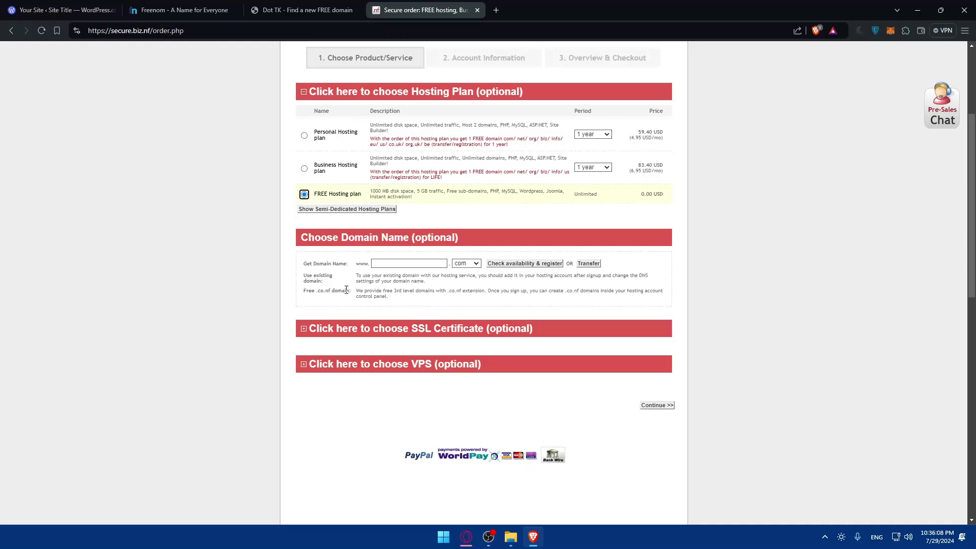
click(316, 291)
click(660, 404)
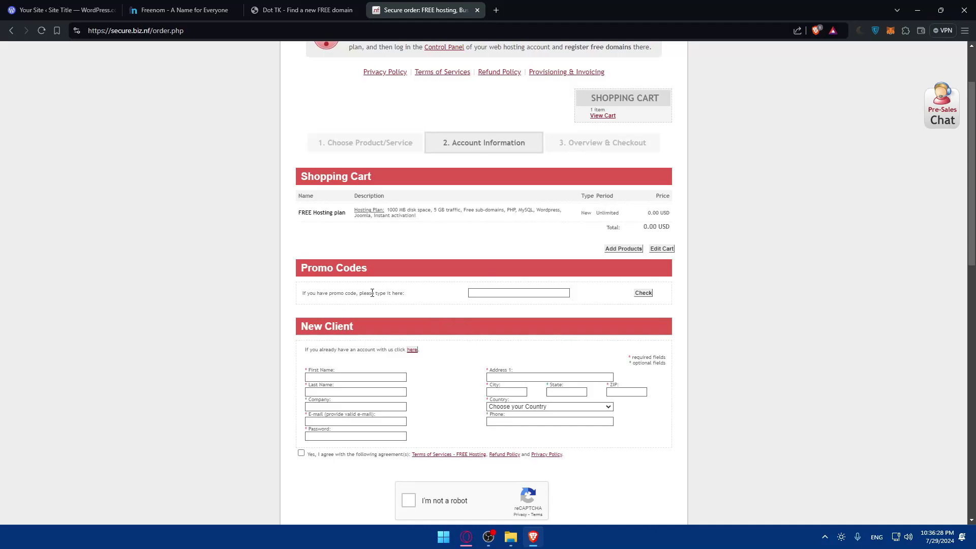
scroll(492, 299, down, 2)
scroll(458, 282, up, 1)
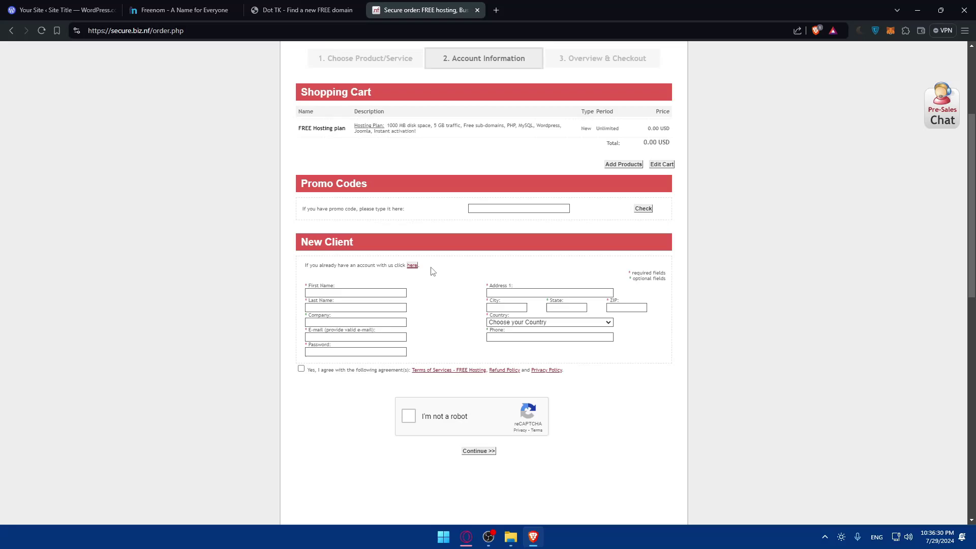
scroll(519, 246, up, 1)
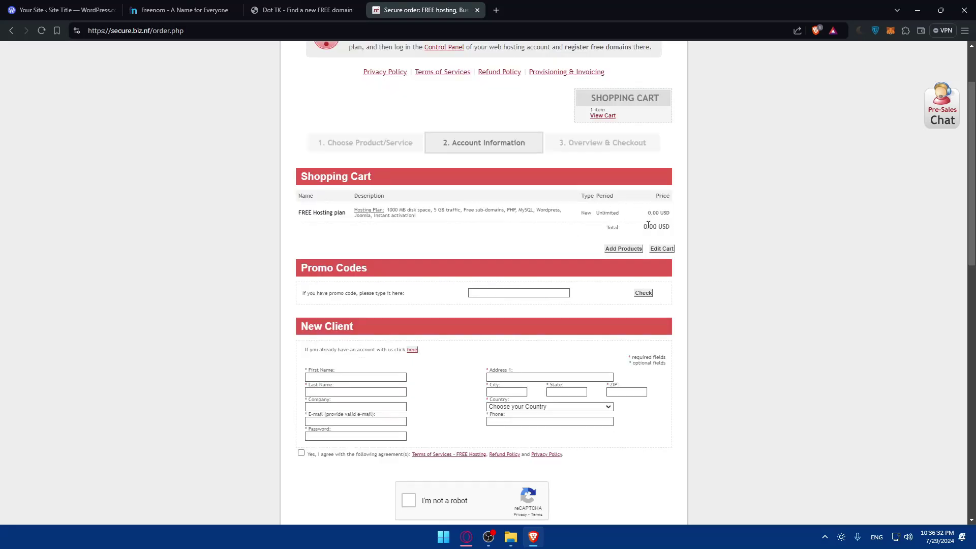
scroll(649, 240, down, 1)
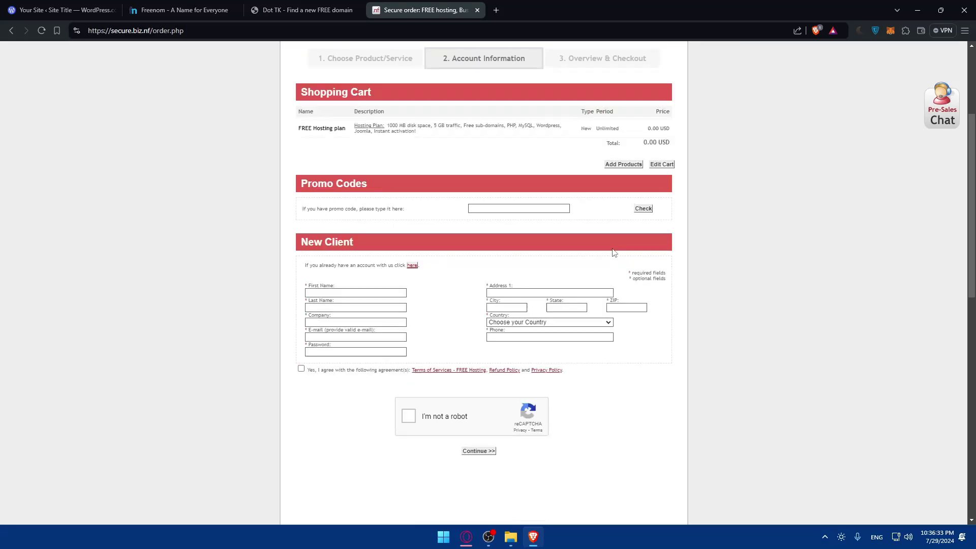
Autofill the first name, last name, company and e-mail from saved entries.
click(343, 293)
click(358, 310)
click(343, 307)
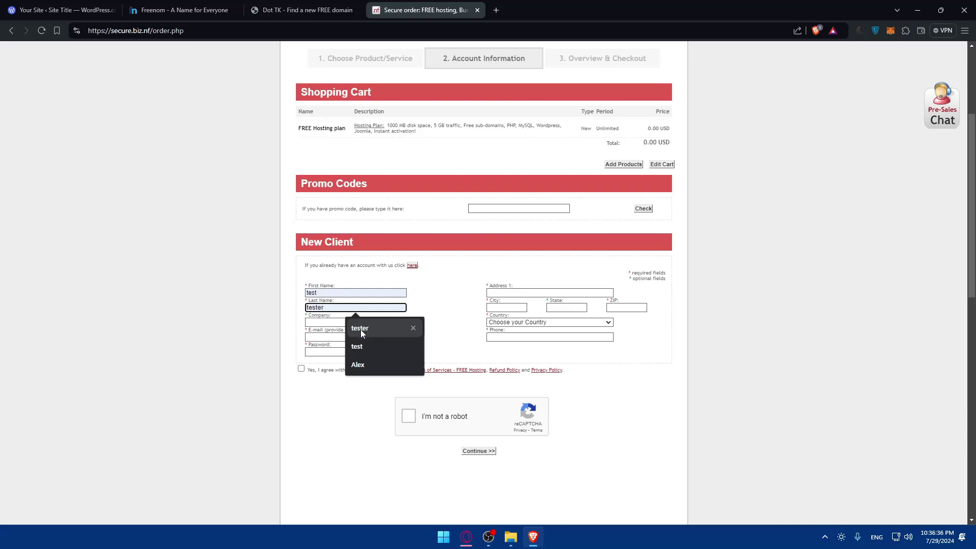
click(361, 329)
click(343, 324)
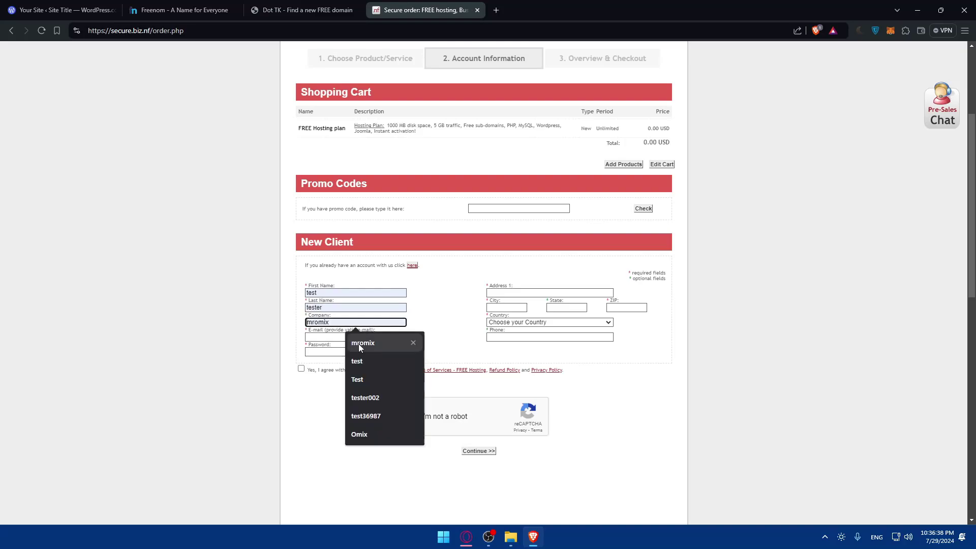
click(358, 344)
click(370, 358)
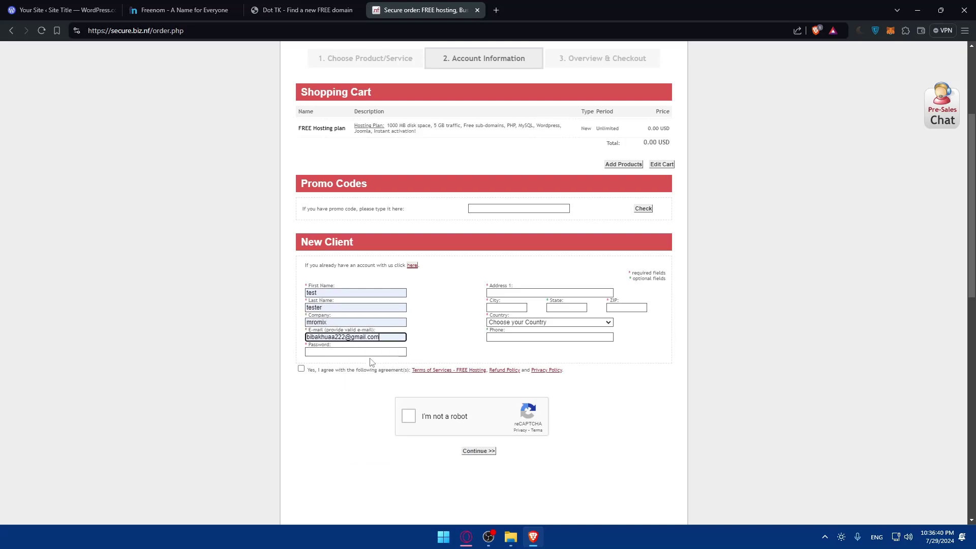
click(327, 352)
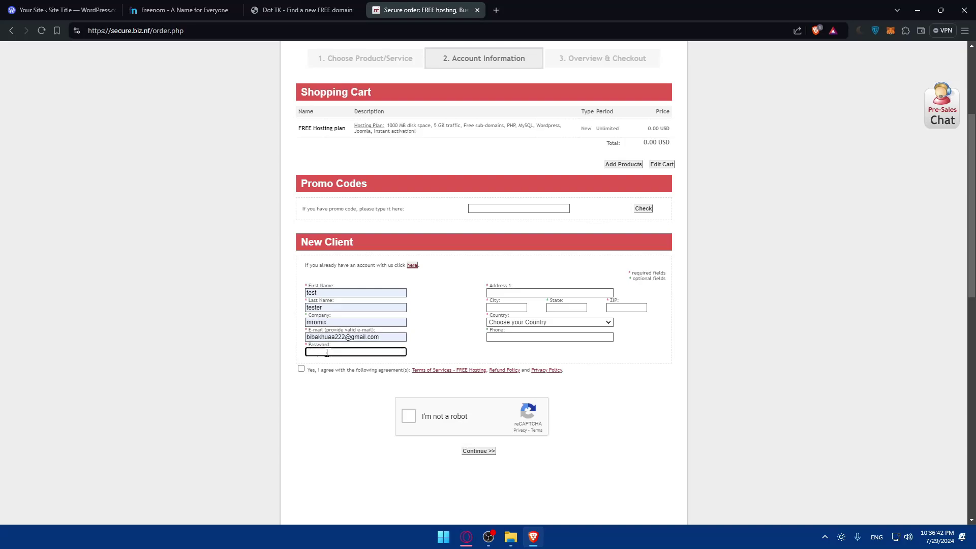
Autofill the address, city, state, ZIP, country and phone number, then add a strong password.
click(527, 293)
click(569, 311)
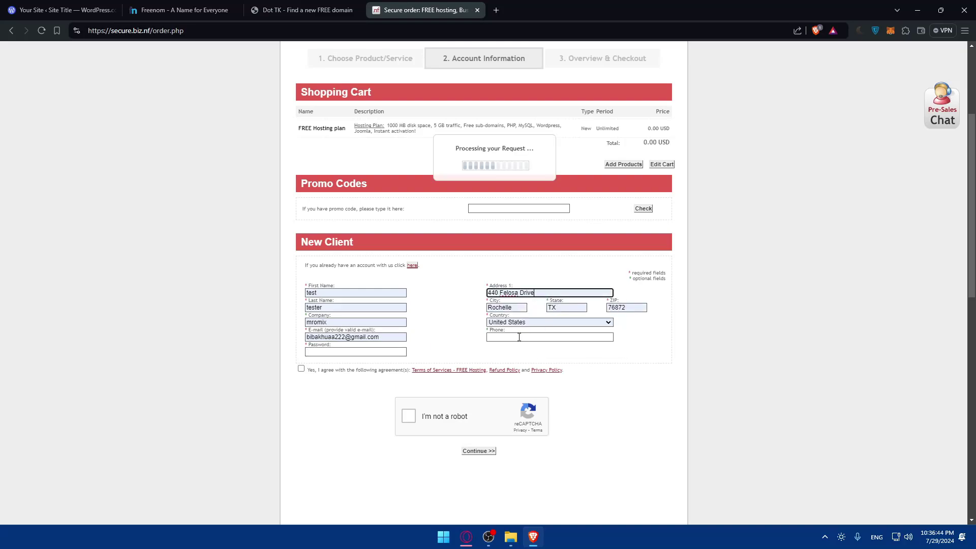
click(519, 336)
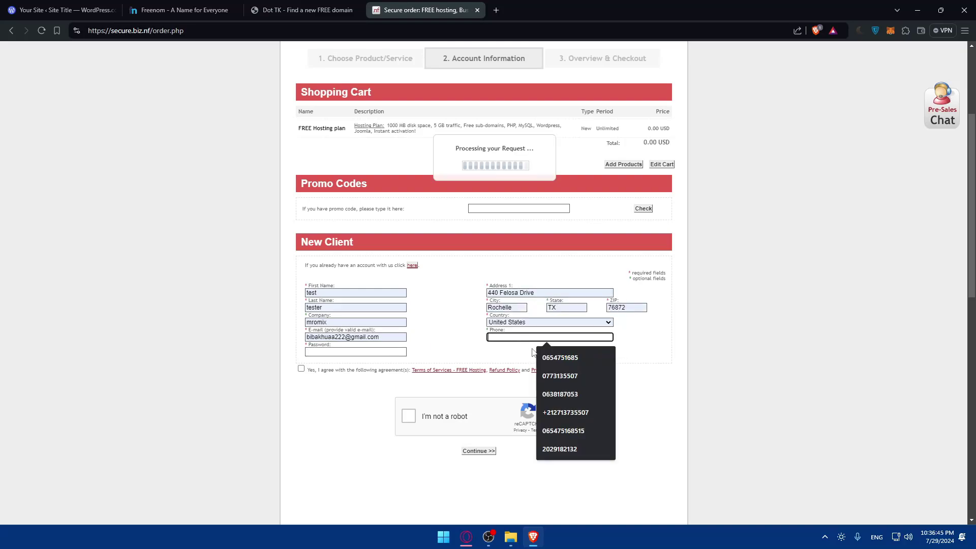
click(555, 377)
click(344, 352)
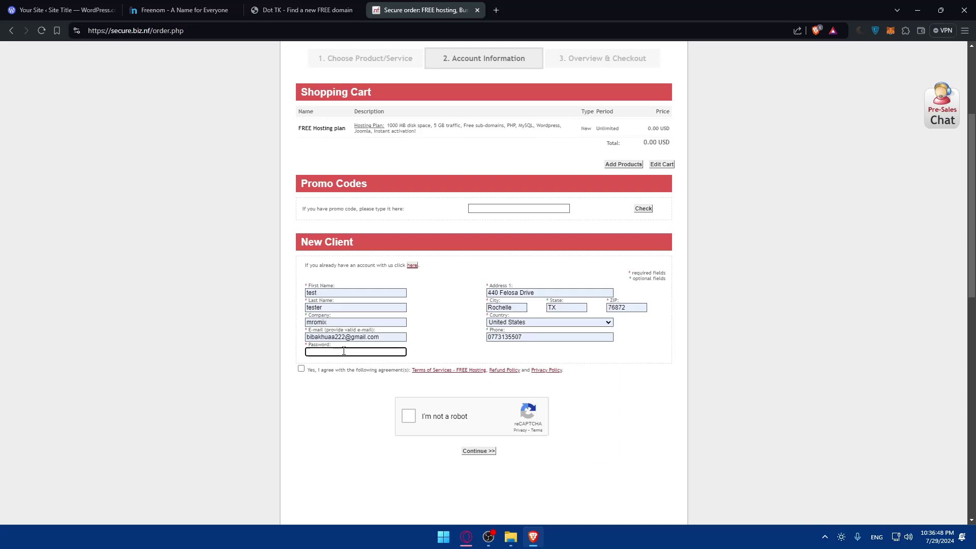
text(1)
text(1111)
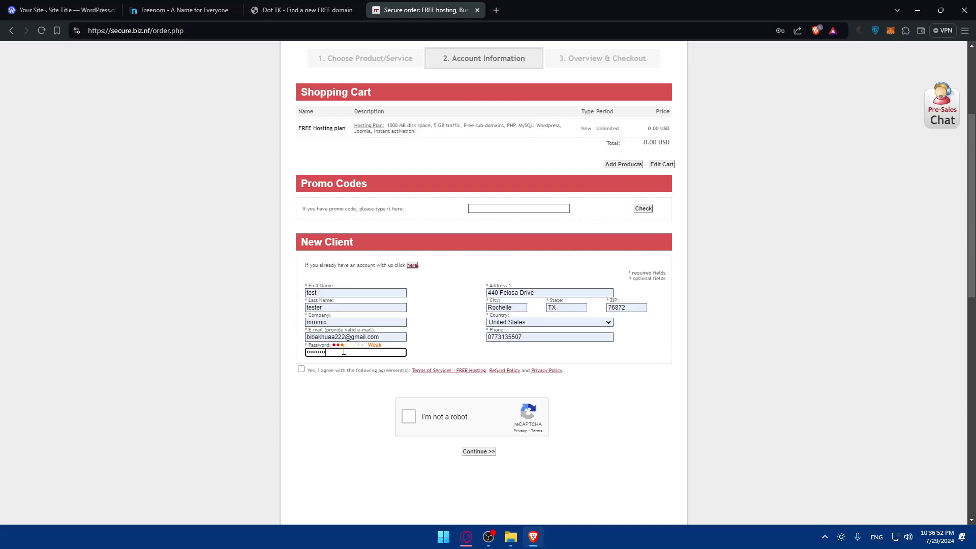
text(11)
Accept the hosting terms and policies after reviewing the Terms of Service page.
click(301, 369)
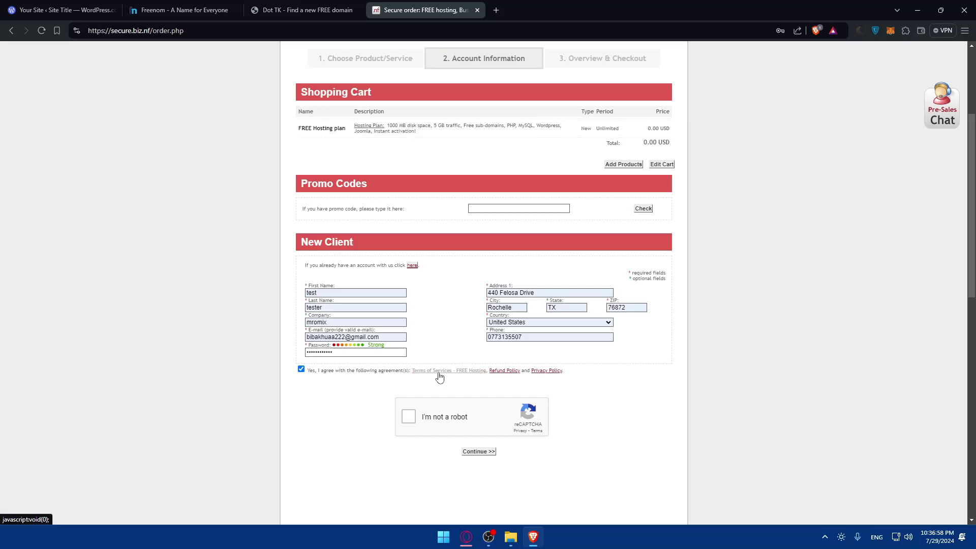
click(439, 372)
click(558, 7)
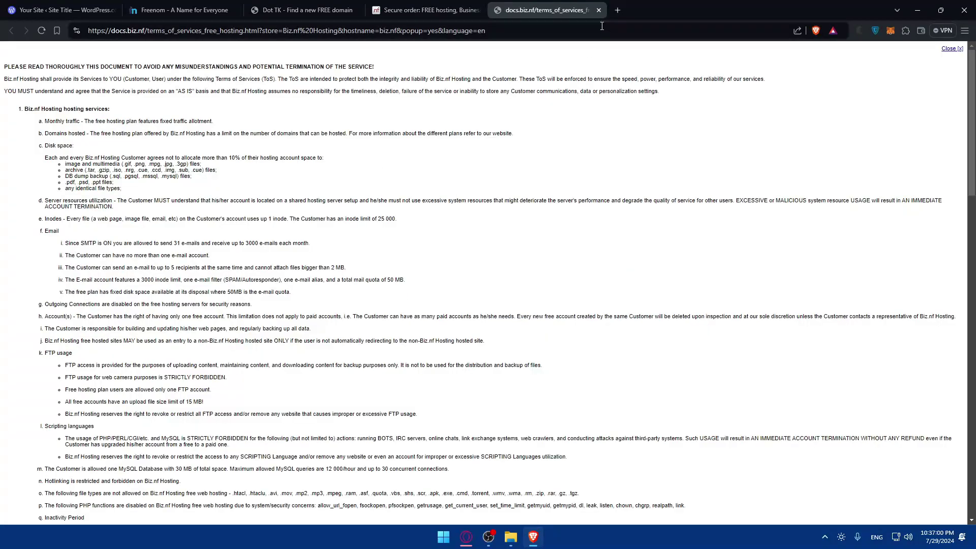
click(599, 10)
Select every bicycle tile in the reCAPTCHA, verify, and submit the order.
click(409, 416)
scroll(458, 416, down, 1)
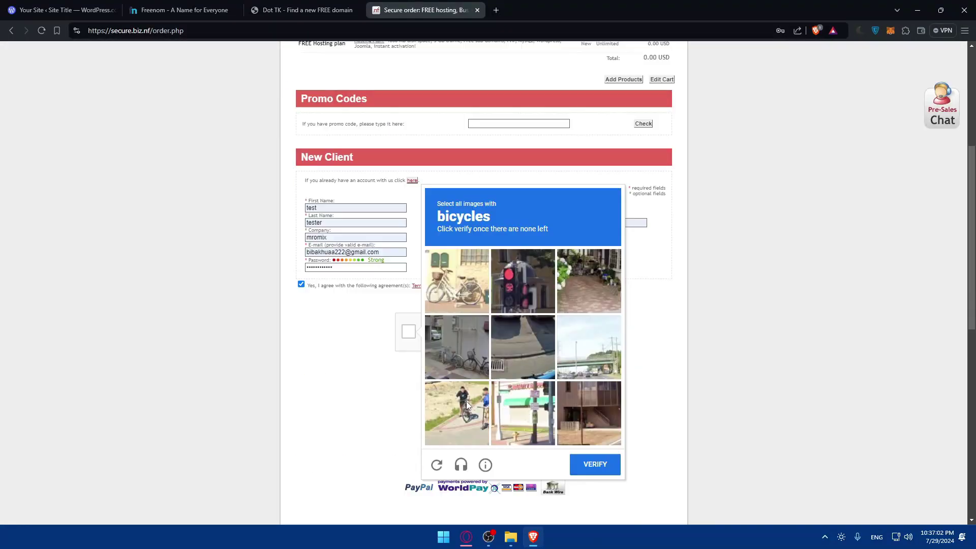
scroll(466, 402, down, 1)
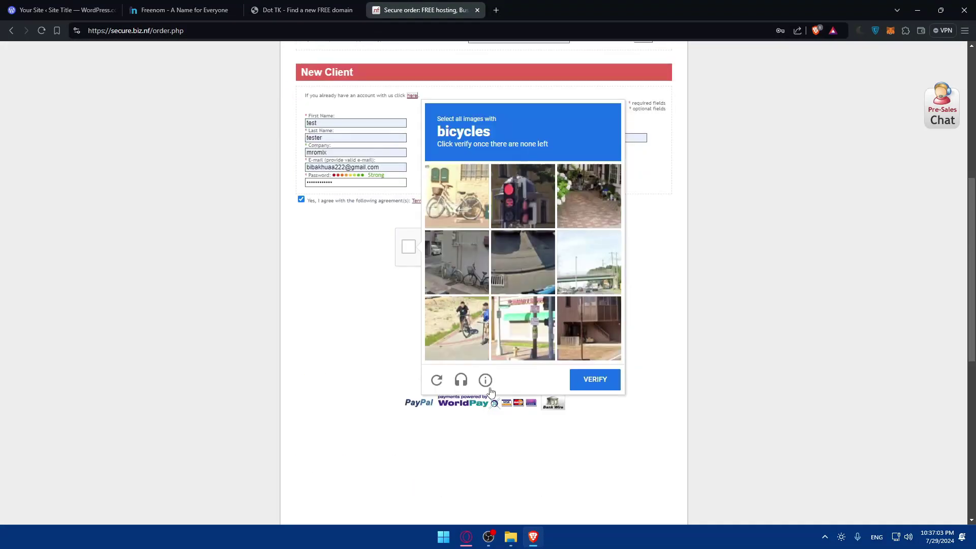
click(453, 192)
click(458, 263)
click(463, 326)
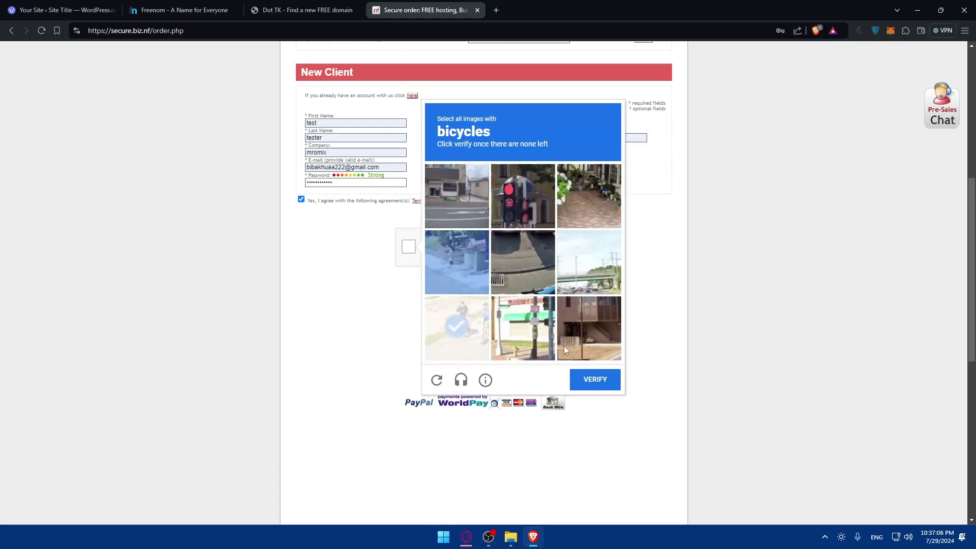
click(463, 333)
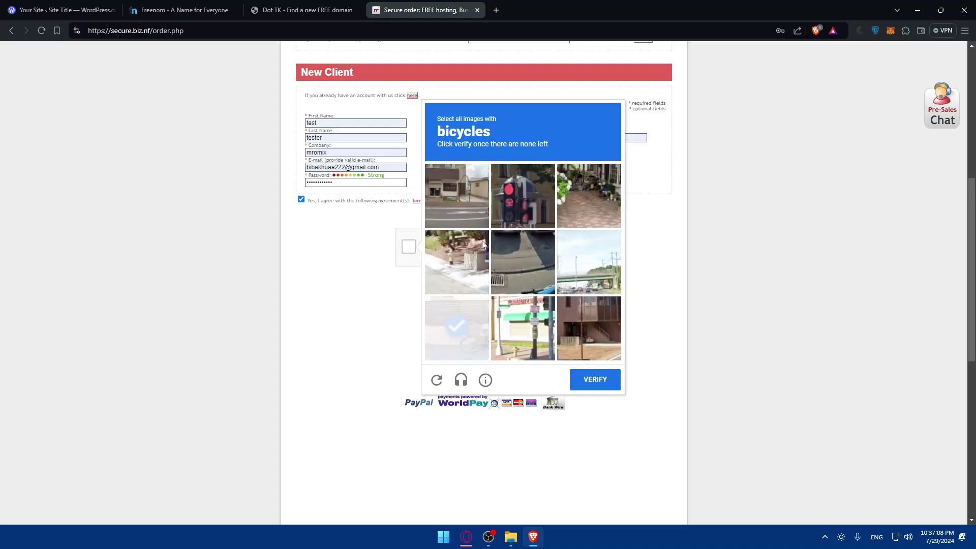
click(463, 337)
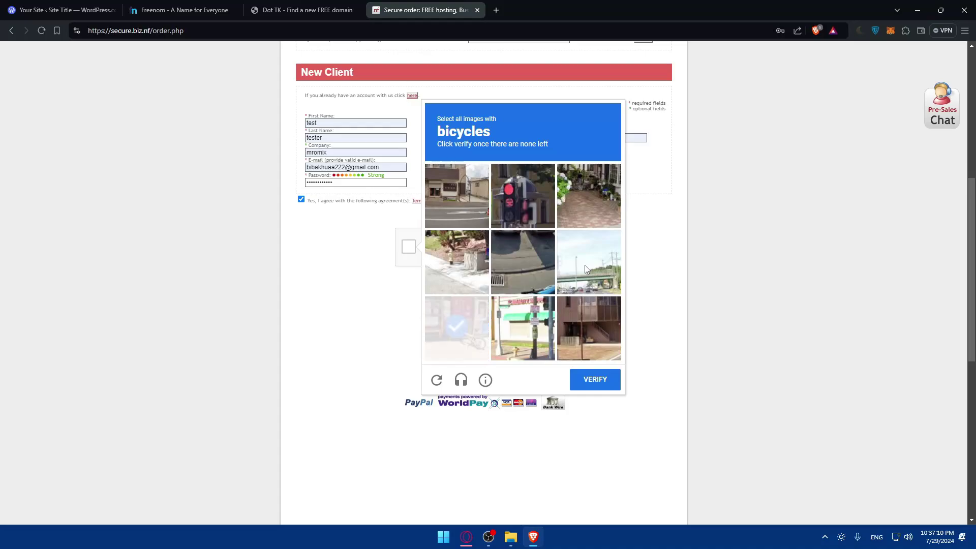
click(460, 330)
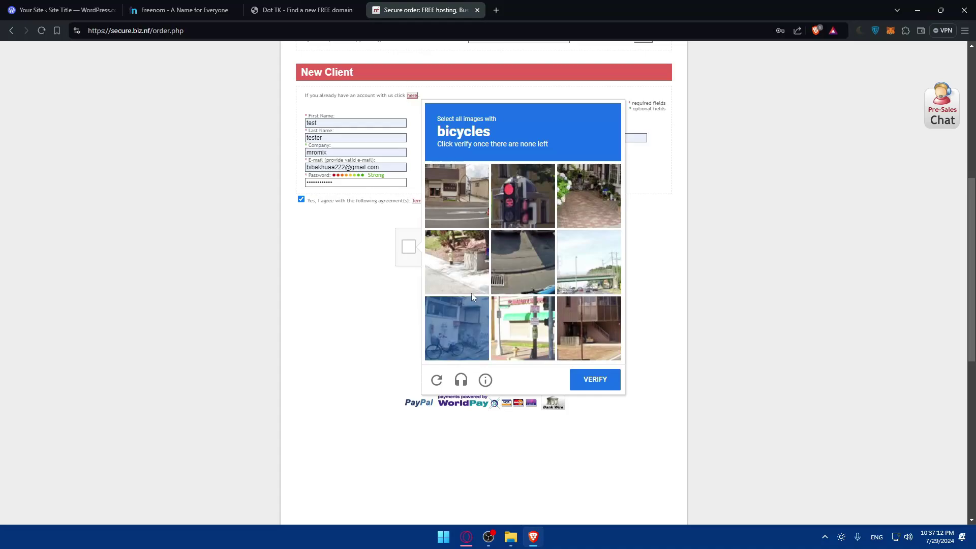
click(453, 335)
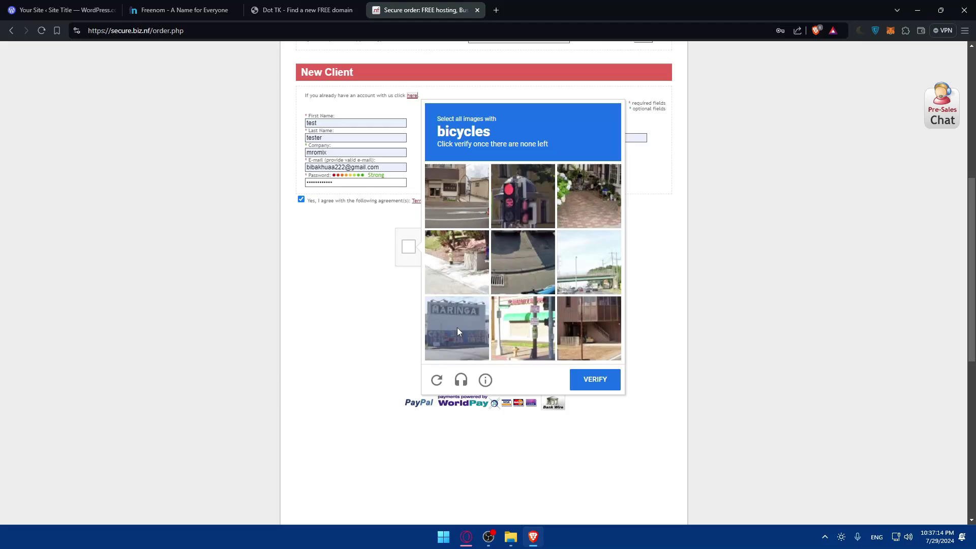
click(587, 380)
click(480, 283)
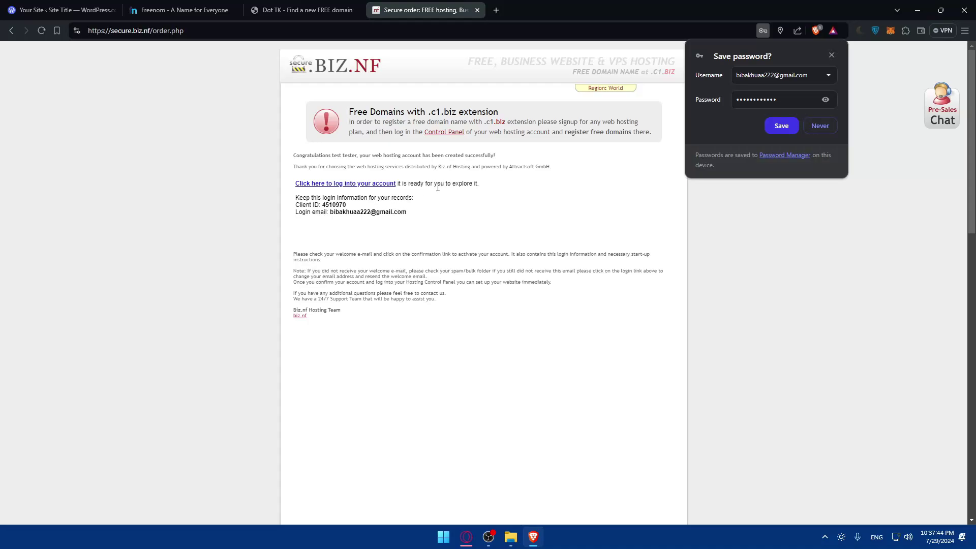
Open the account login in a new tab and sign in with the account email and password.
click(367, 188)
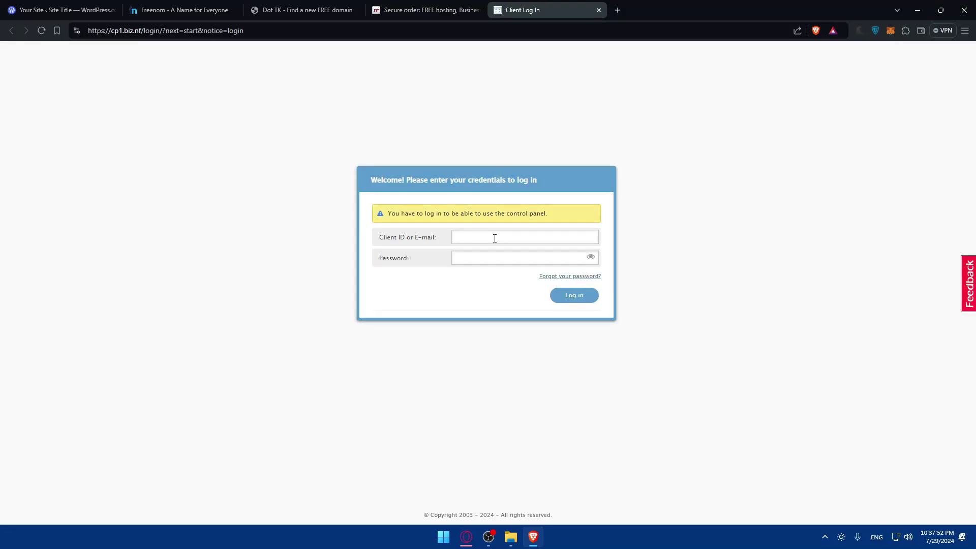
click(566, 297)
click(616, 14)
text(co)
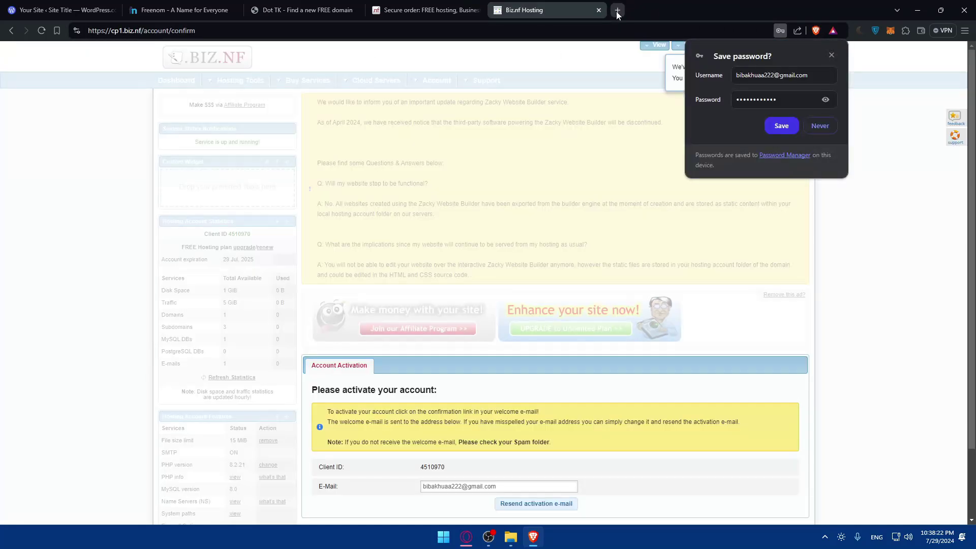
click(617, 11)
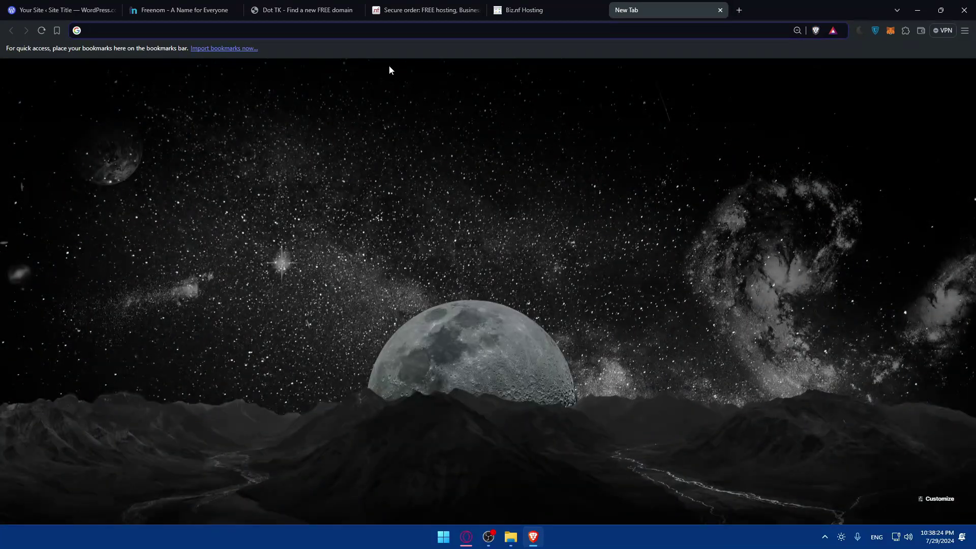
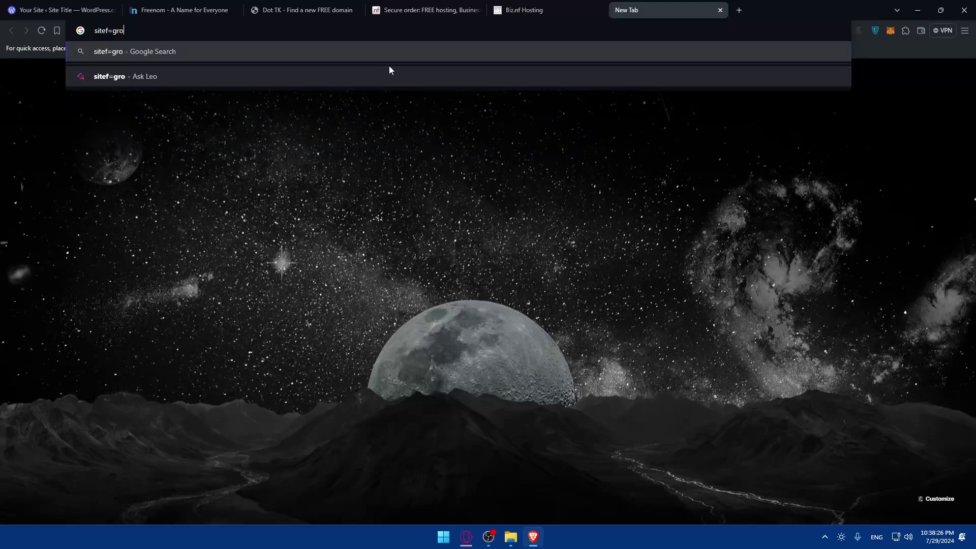
key(BackSpace)
key(BackSpace)
key(BackSpace)
key(BackSpace)
key(BackSpace)
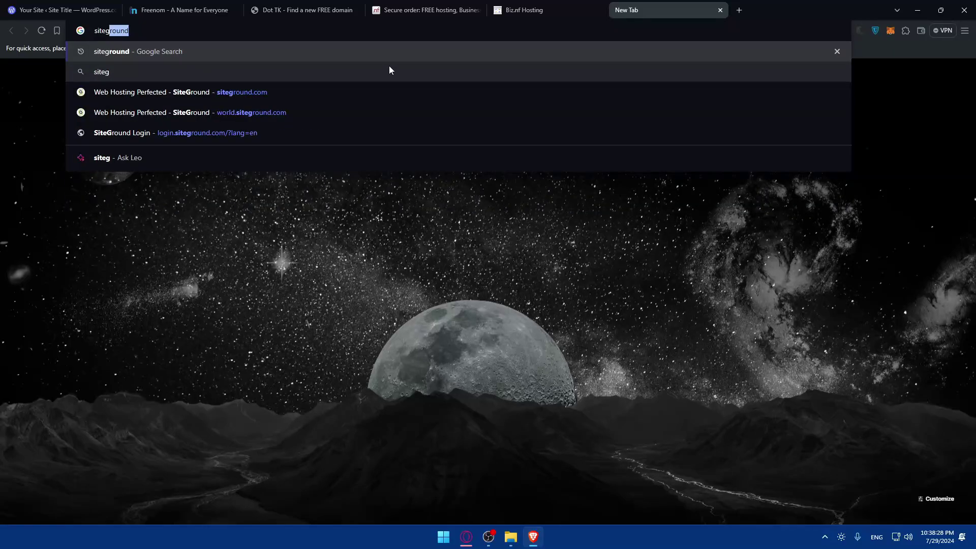
key(Return)
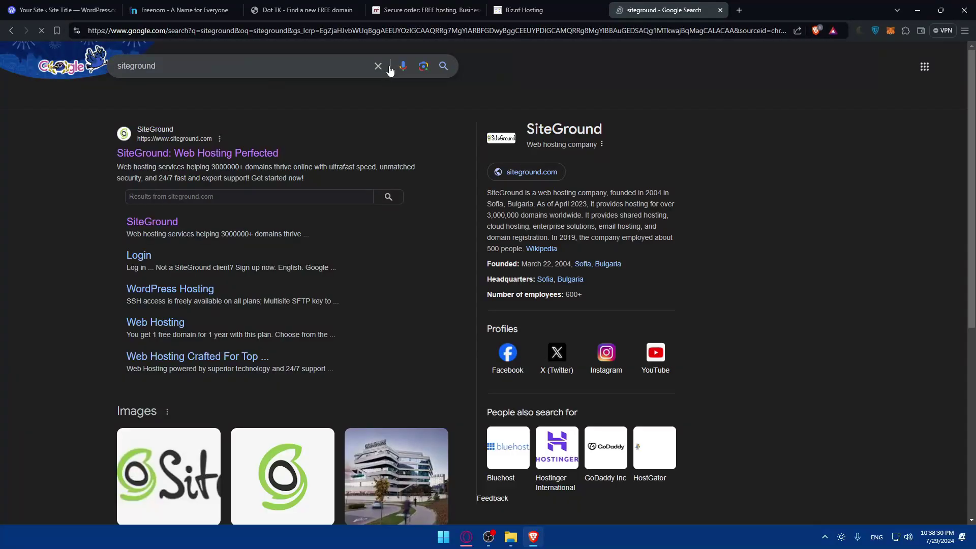
click(238, 156)
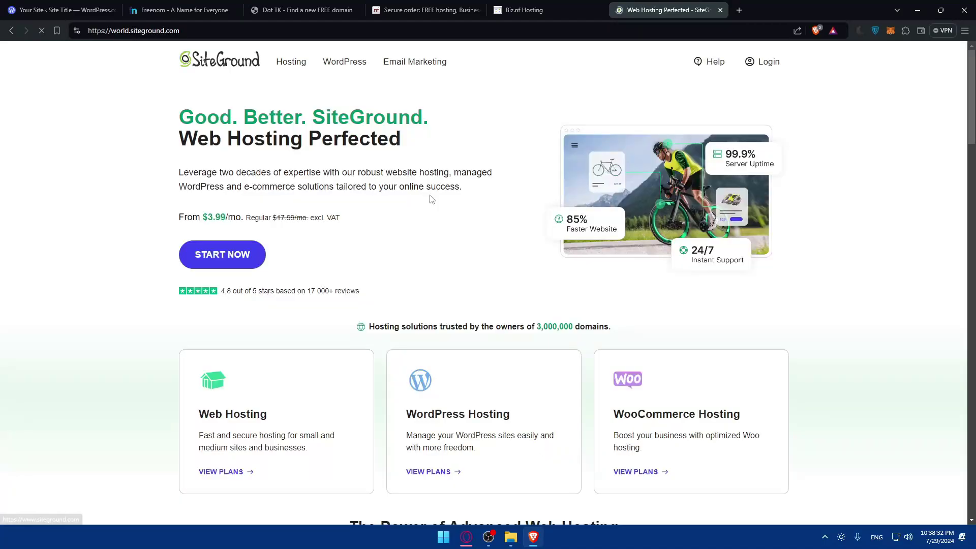
scroll(372, 214, down, 2)
scroll(236, 206, up, 1)
scroll(208, 271, up, 1)
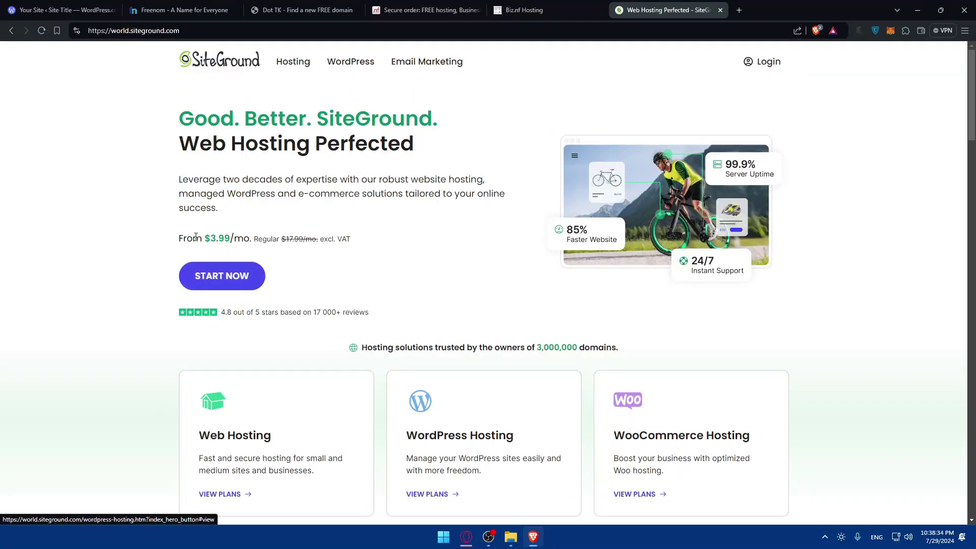
drag(192, 238, 223, 238)
click(214, 235)
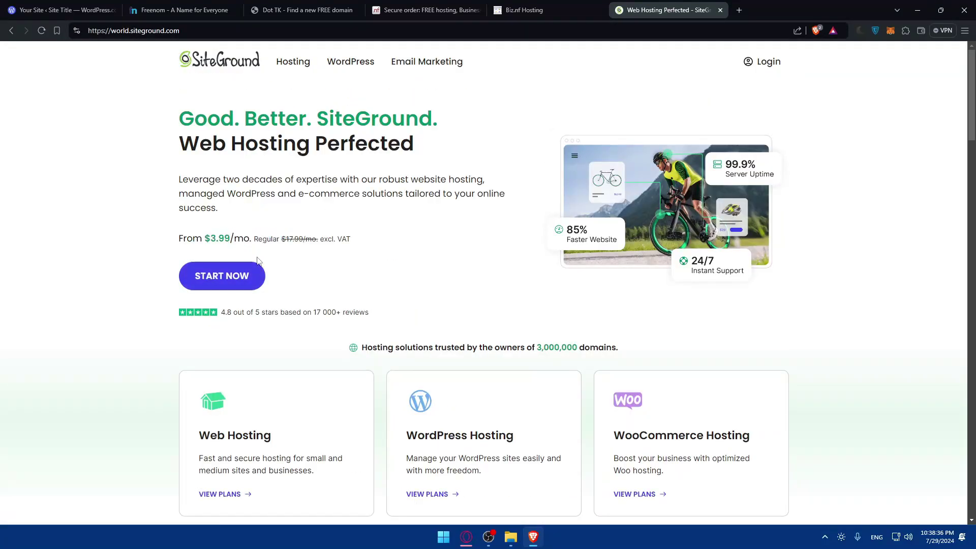
scroll(257, 268, down, 2)
scroll(211, 289, up, 2)
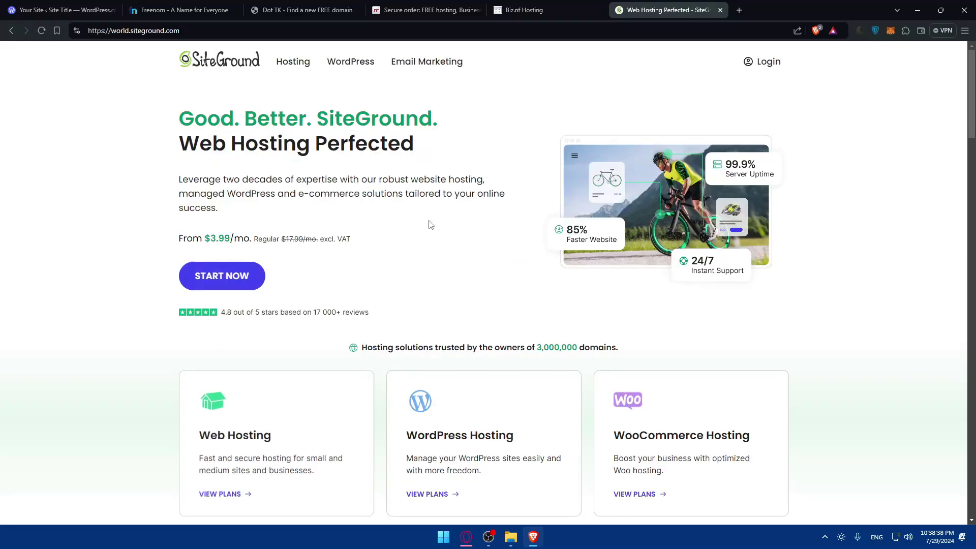
click(720, 10)
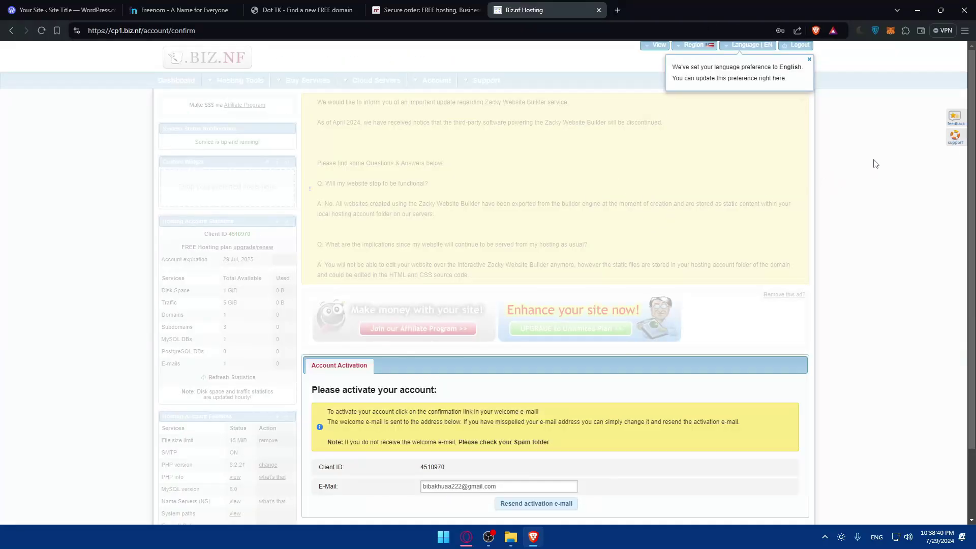
Dismiss the language notice, open Gmail in a new tab, and open the Biz.nf confirmation email.
click(810, 61)
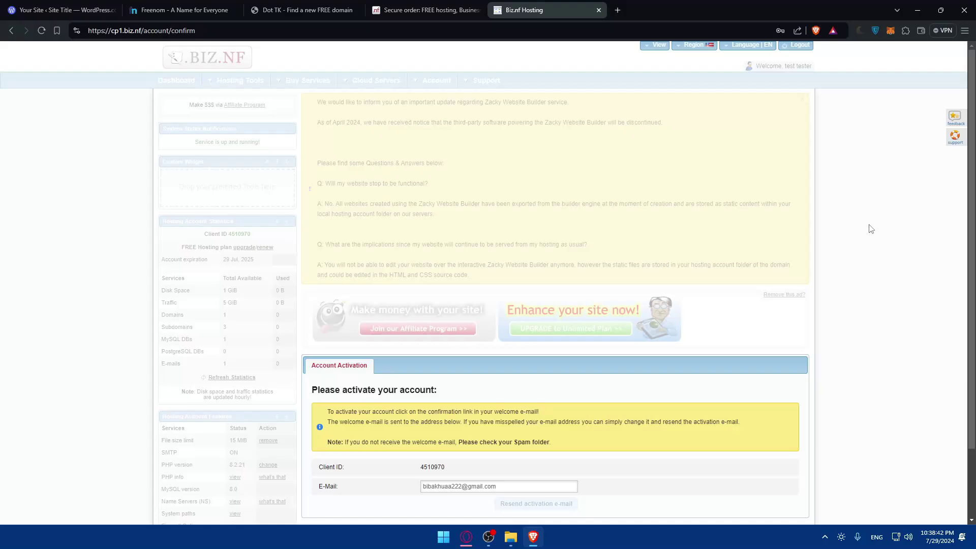
scroll(788, 260, down, 2)
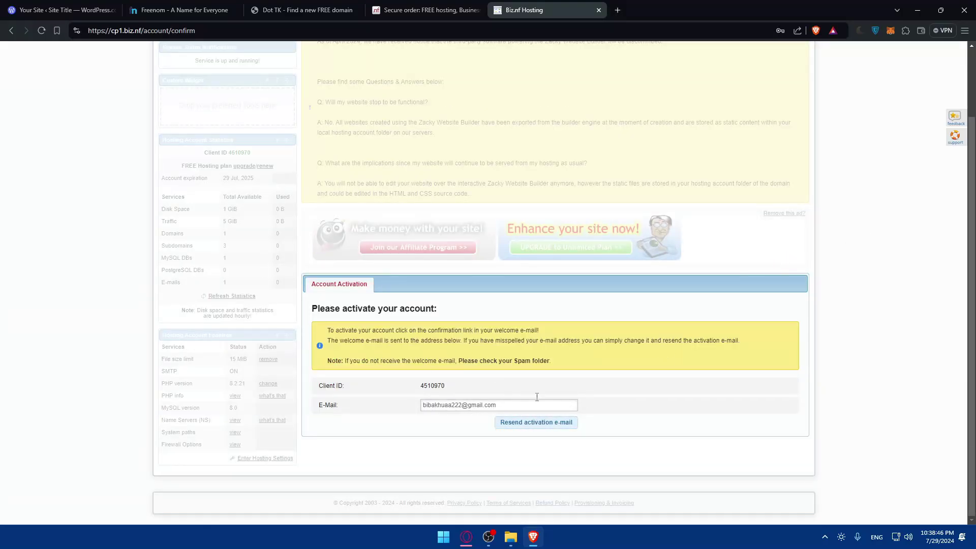
click(624, 9)
text(gm)
key(Return)
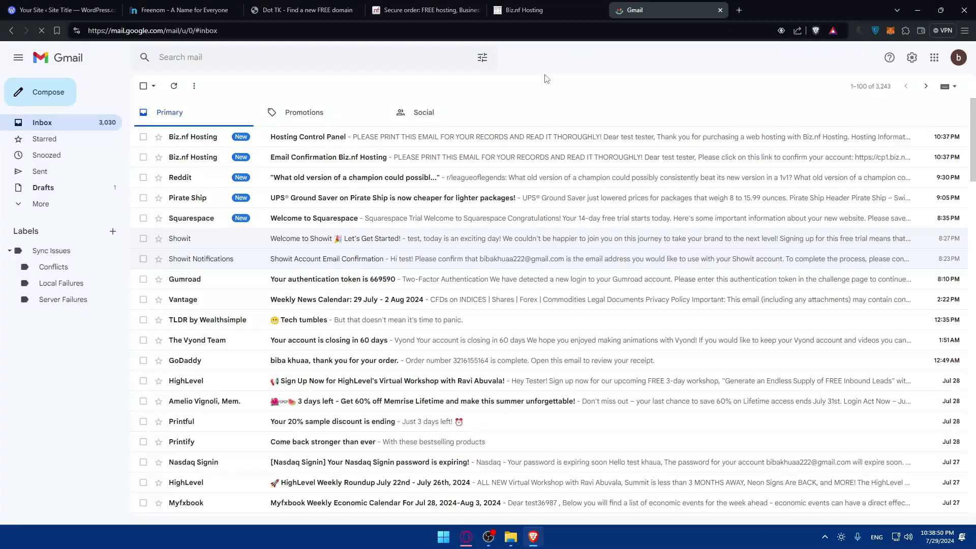
click(344, 146)
scroll(380, 217, down, 4)
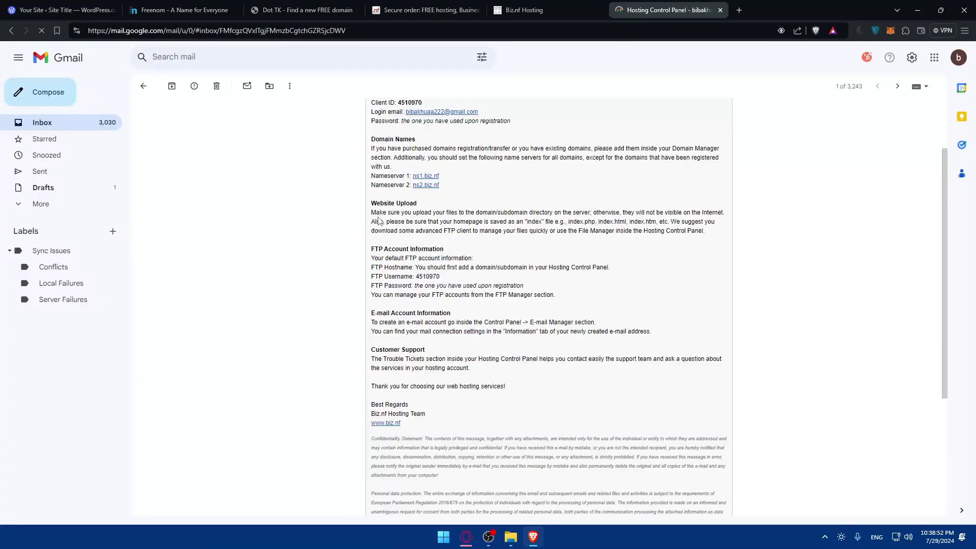
click(38, 122)
click(458, 157)
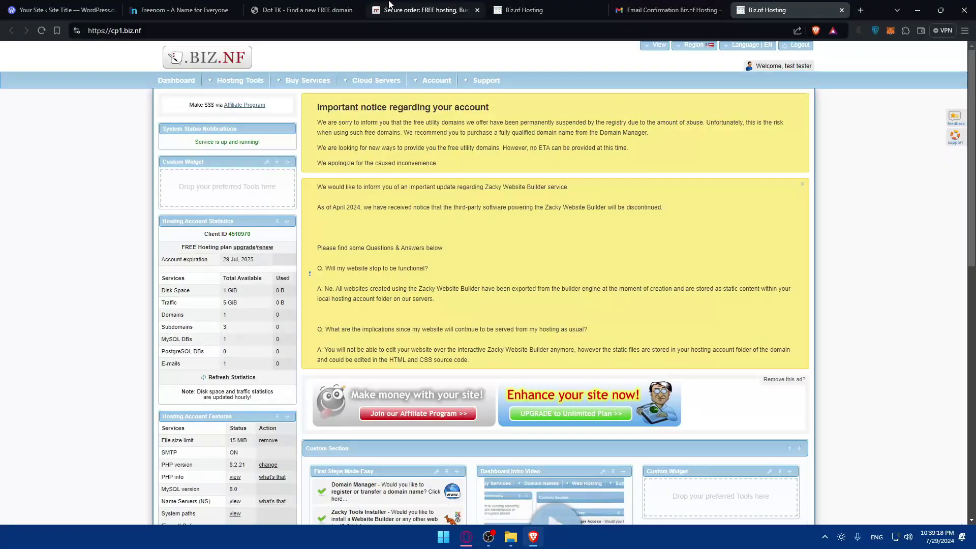
Close the Freenom, Dot TK, order, activation and Gmail tabs, keeping WordPress and Biz.nf.
click(423, 10)
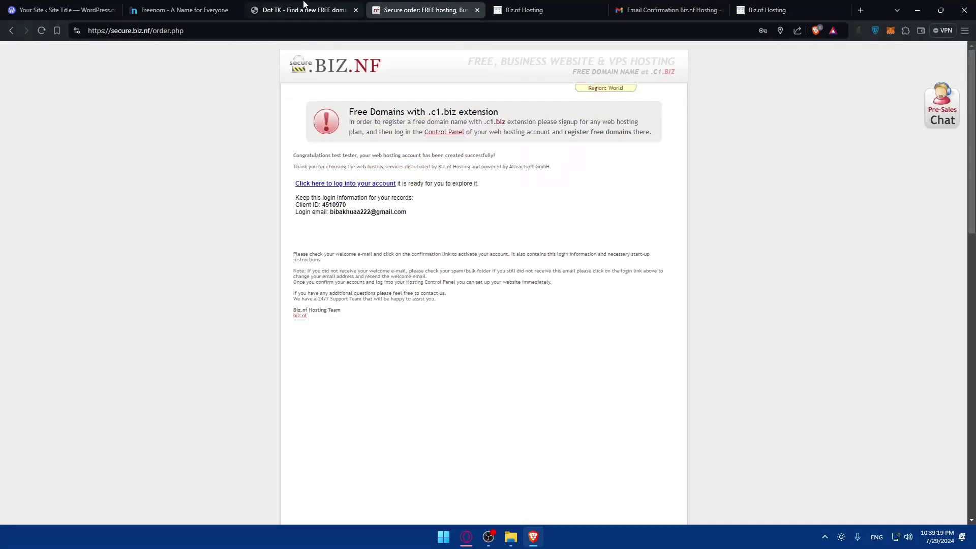
click(221, 10)
click(234, 10)
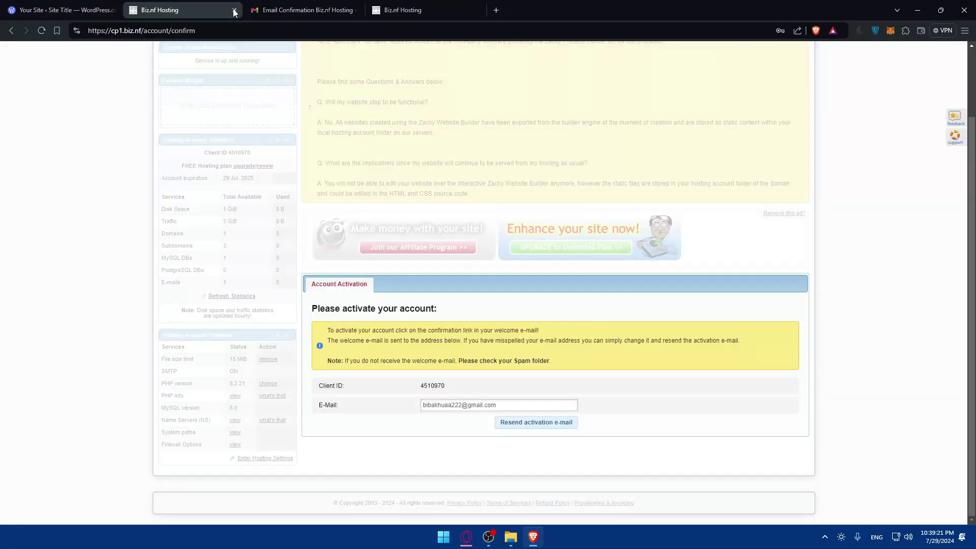
click(234, 10)
click(233, 10)
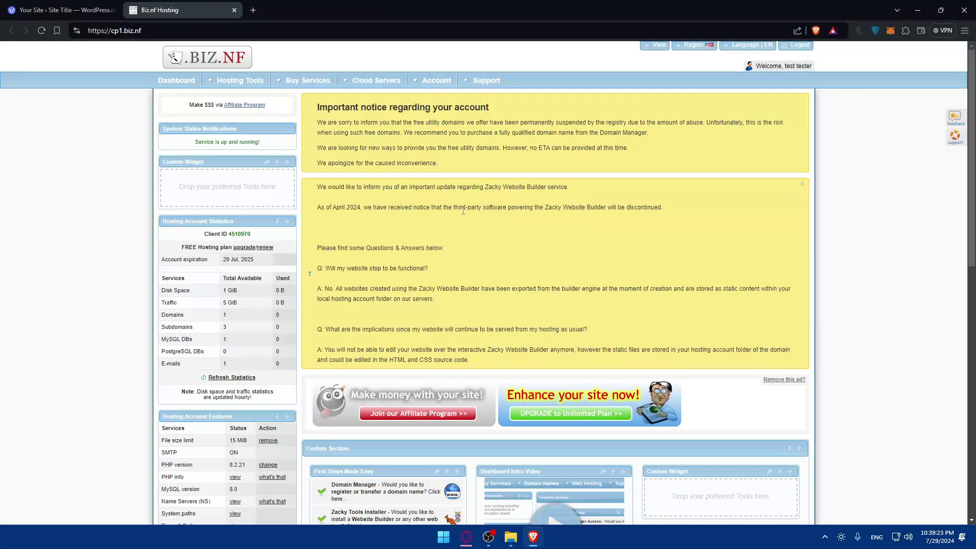
scroll(463, 213, down, 2)
scroll(520, 180, down, 1)
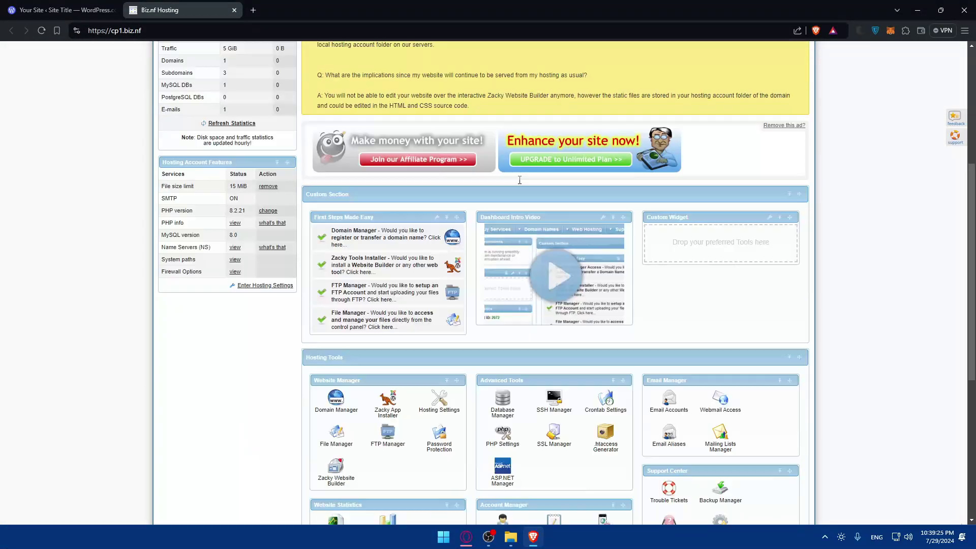
scroll(525, 162, down, 1)
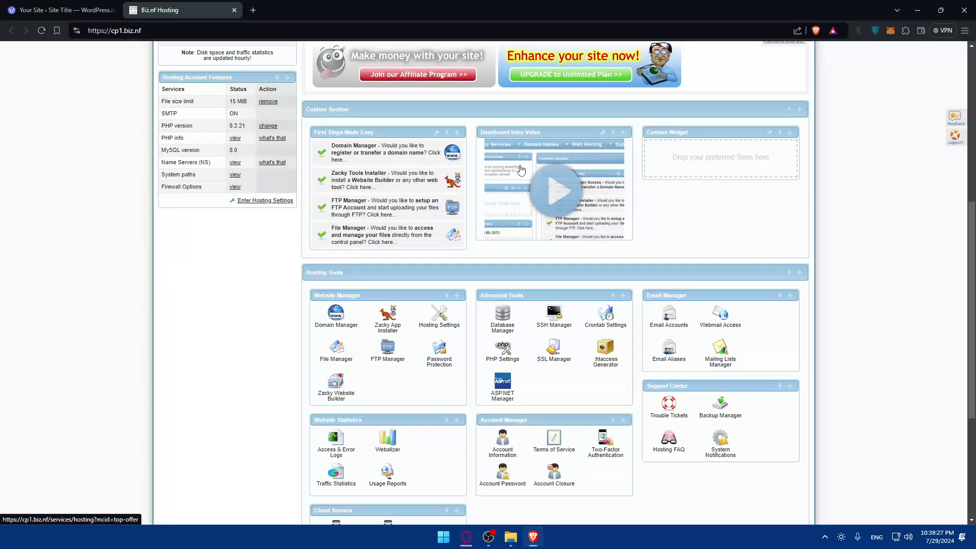
scroll(442, 192, down, 1)
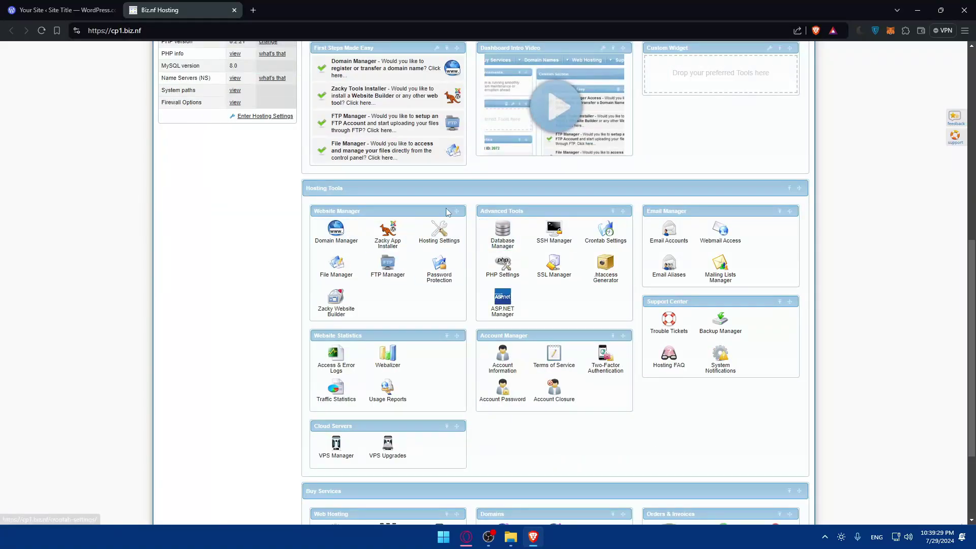
click(62, 11)
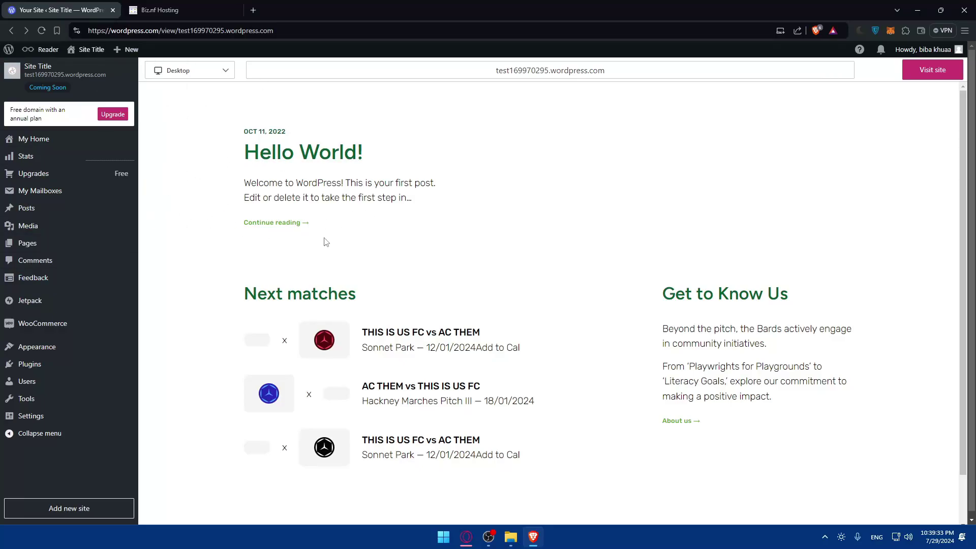
click(186, 8)
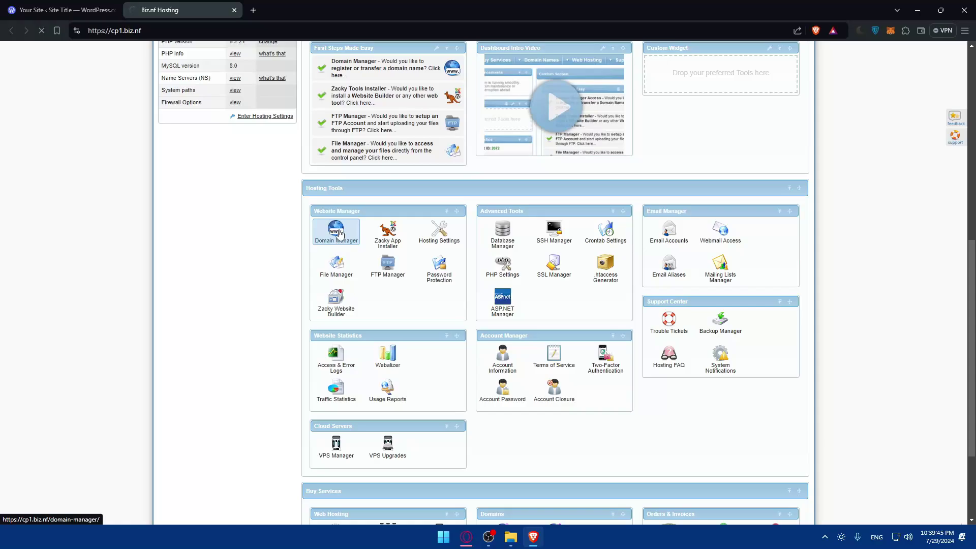
scroll(431, 292, down, 1)
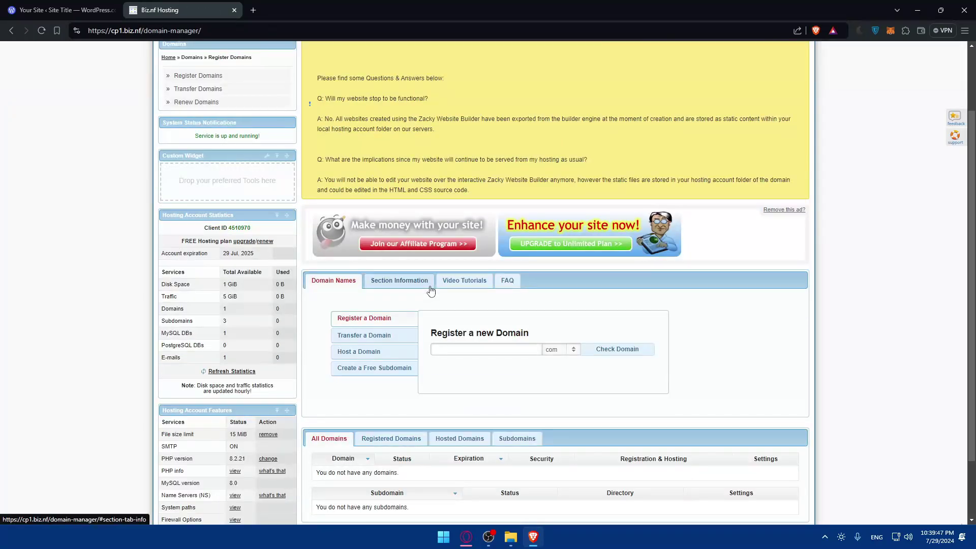
scroll(431, 291, down, 1)
Fill the Host a Domain form for mromix.com, checking the extension and subdomain options.
click(481, 274)
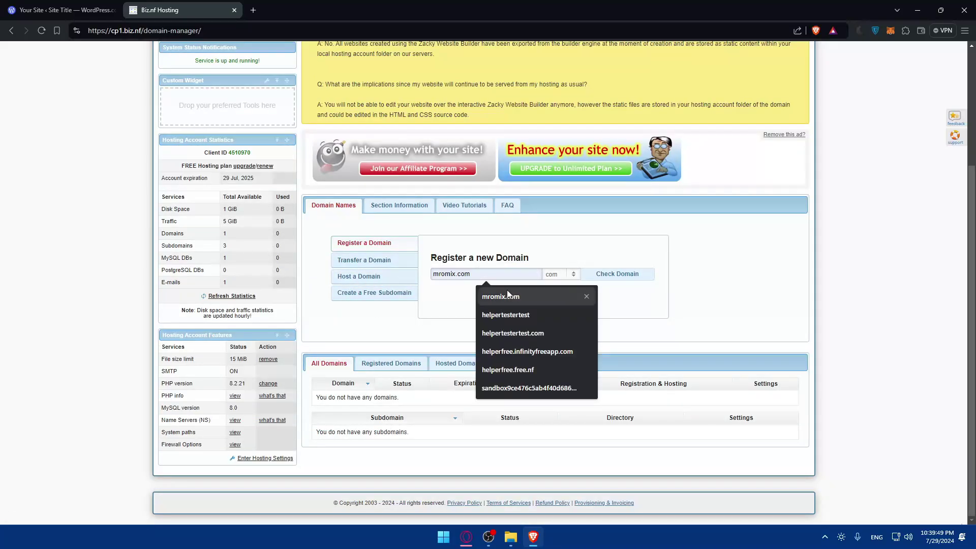
click(560, 274)
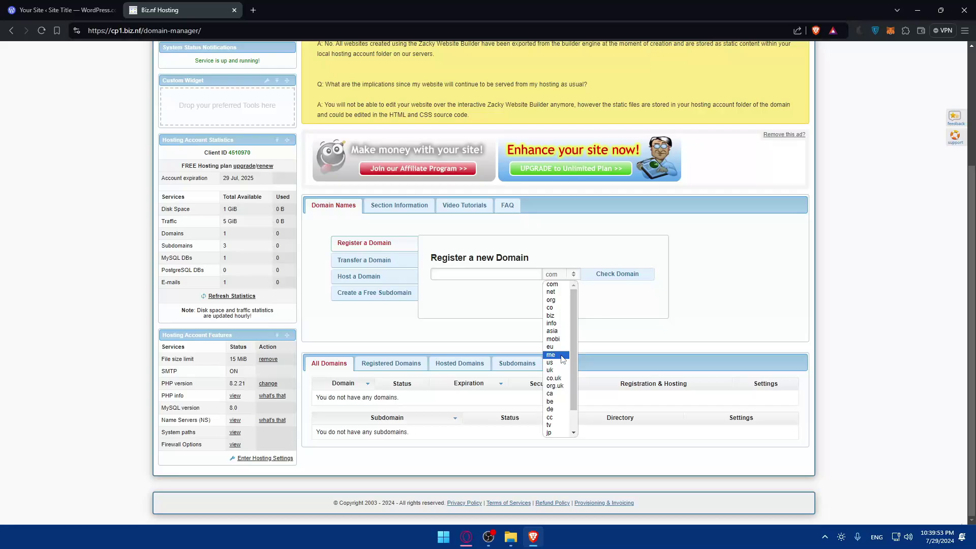
scroll(562, 389, down, 1)
click(613, 328)
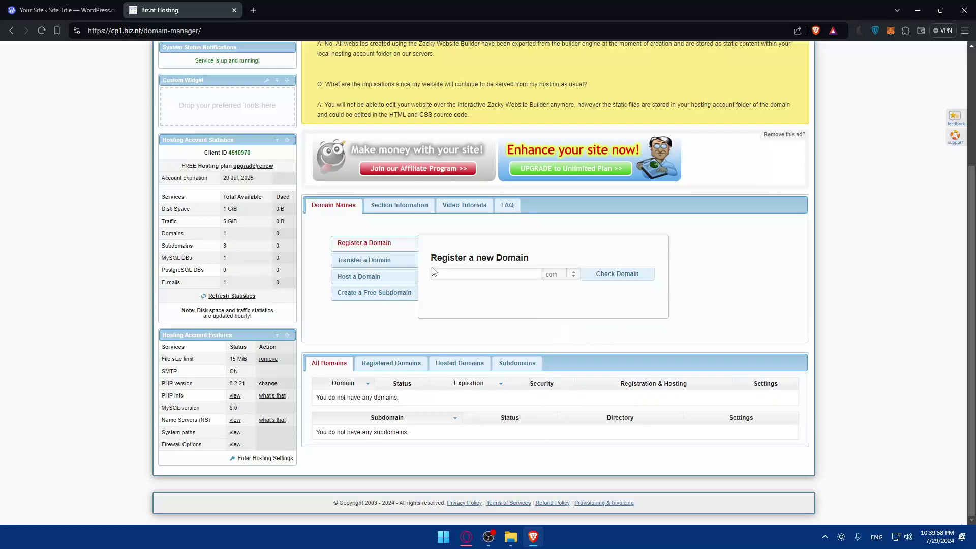
click(374, 292)
click(491, 273)
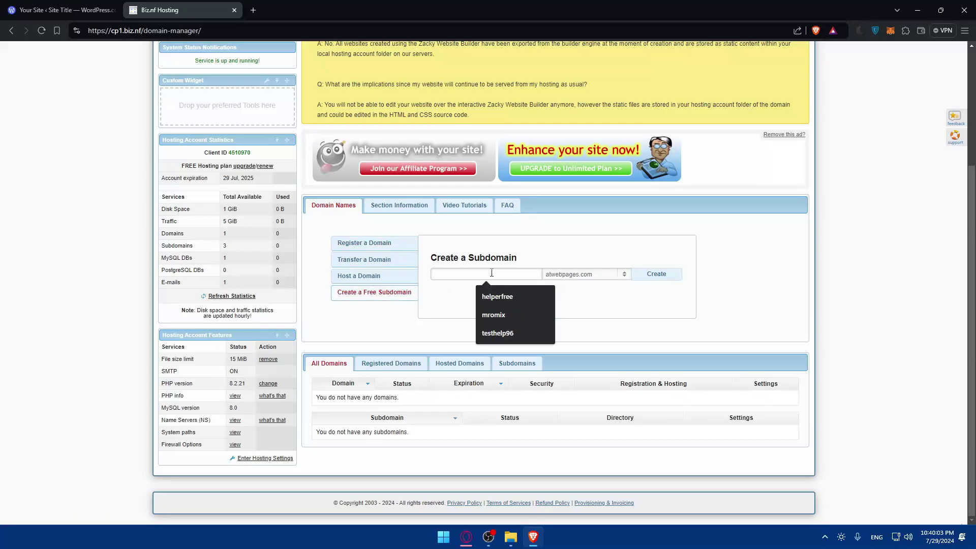
click(365, 318)
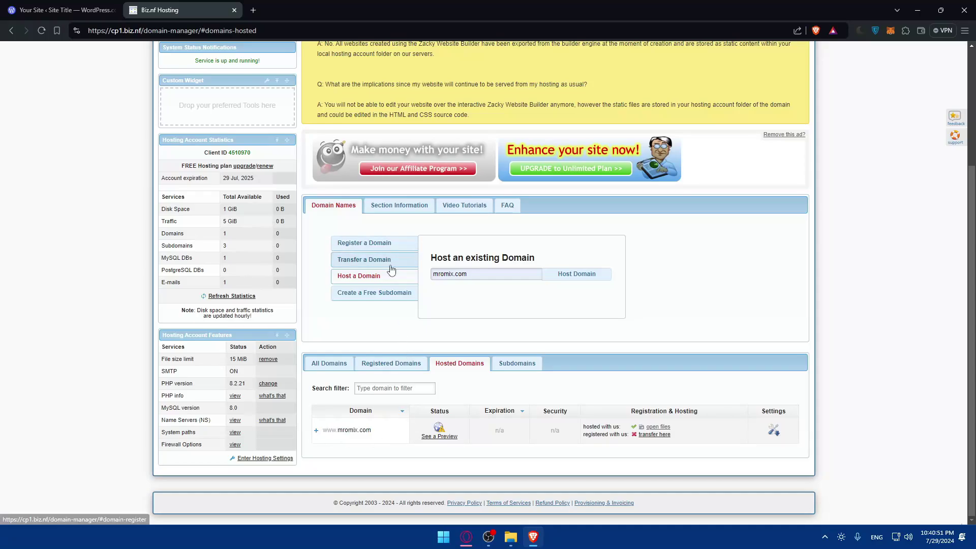
scroll(402, 271, up, 1)
scroll(403, 271, up, 1)
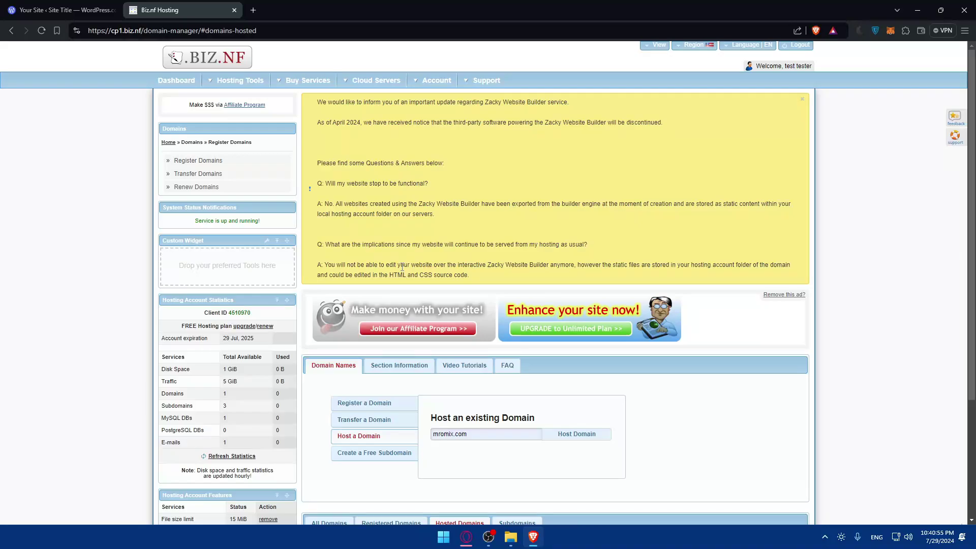
Close the WordPress and Biz.nf tabs and minimize Brave to show the desktop.
click(68, 10)
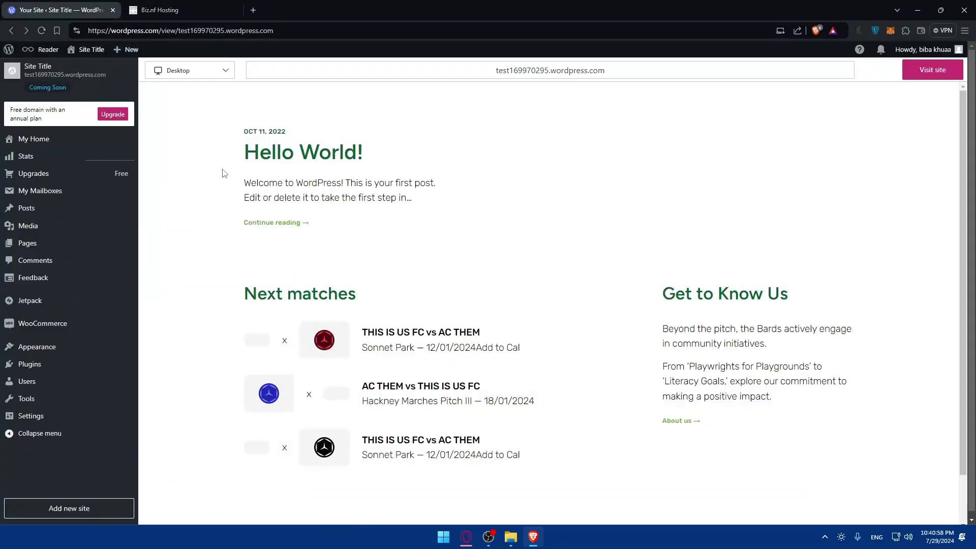
click(112, 10)
click(112, 10)
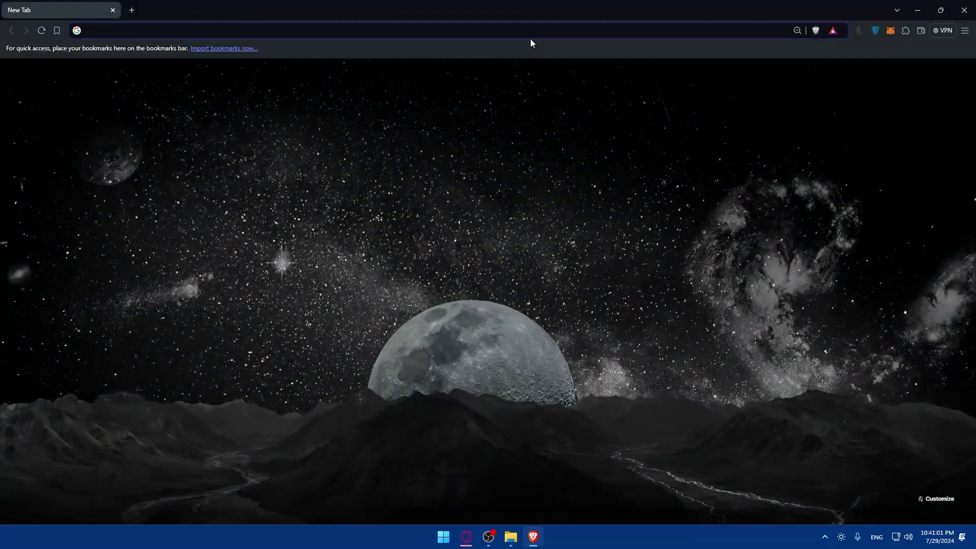
click(918, 11)
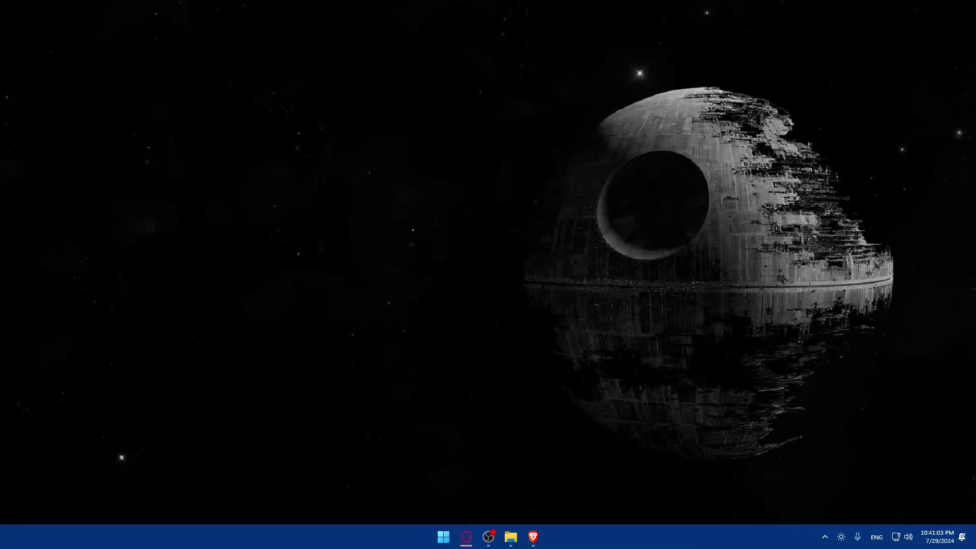